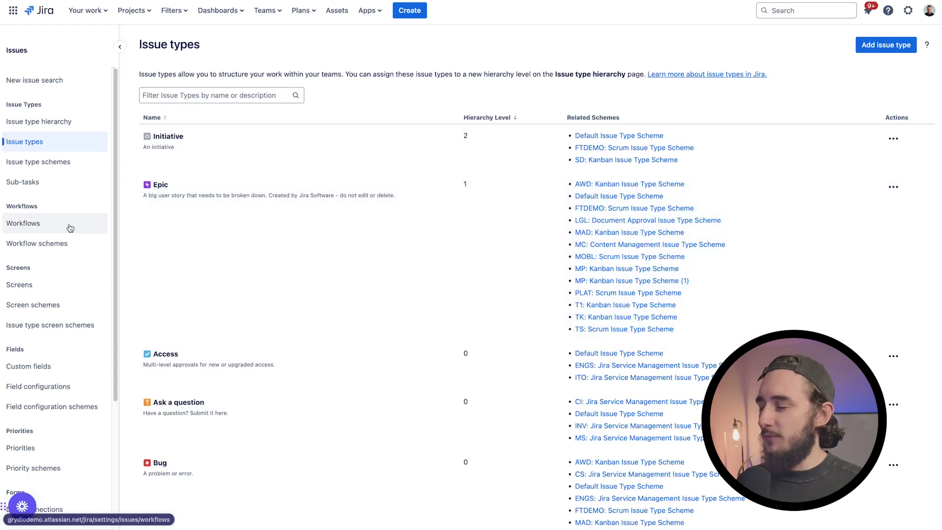
# Search the workflows administration list for "Software Simplified Workflow for Project TS"
pyautogui.click(72, 227)
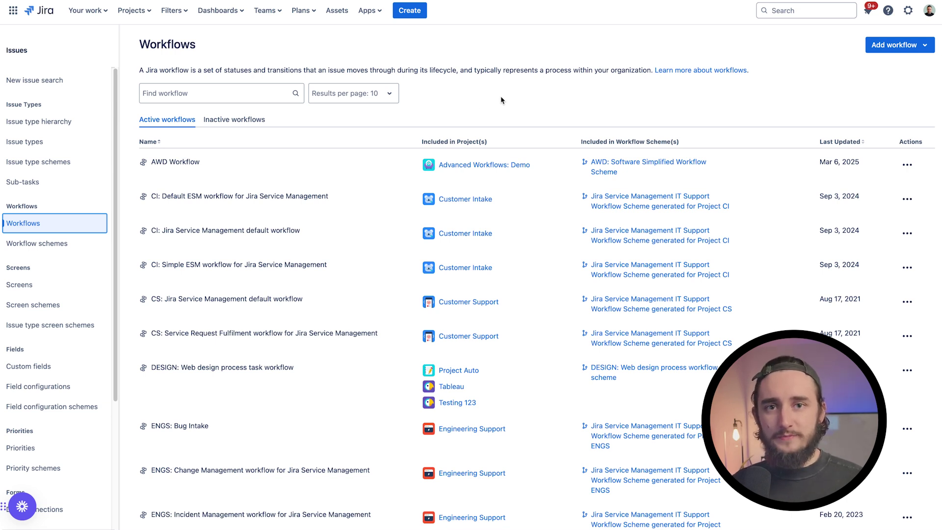
pyautogui.click(230, 100)
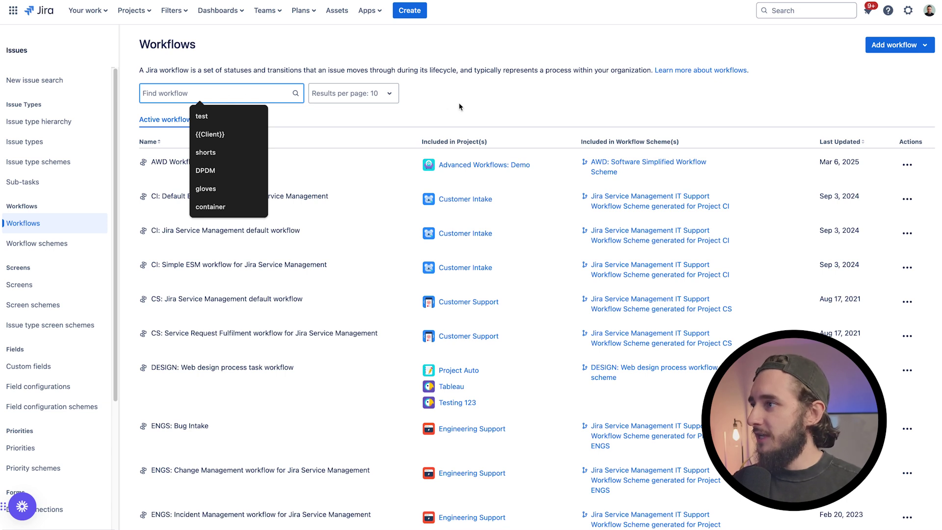
pyautogui.write('Software Simplified Workflow for Project TS')
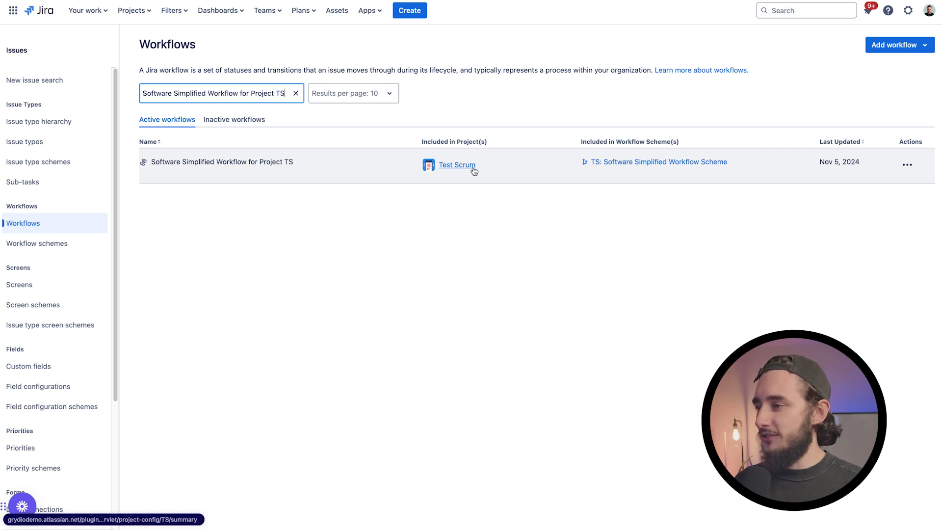
# Copy the Project TS workflow under the name "Software Simplified Workflow for Project TS 2.0"
pyautogui.click(907, 165)
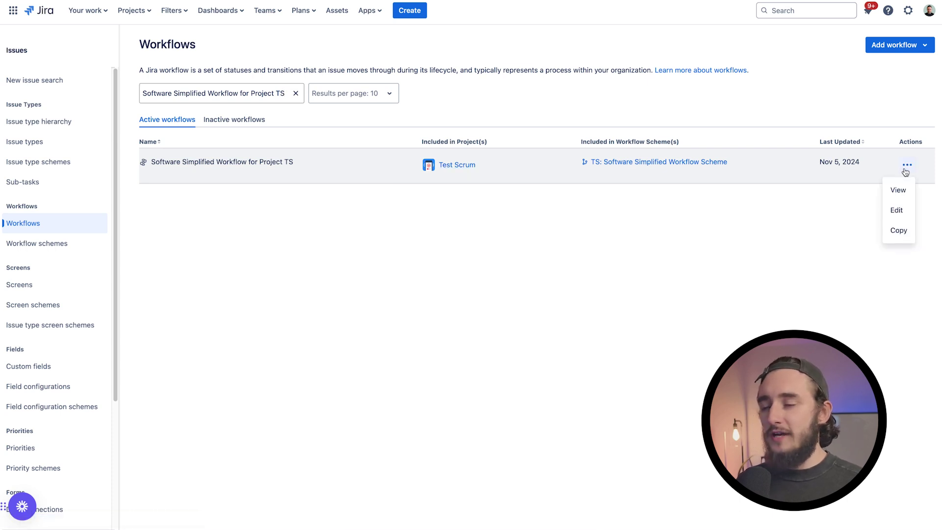
pyautogui.click(888, 232)
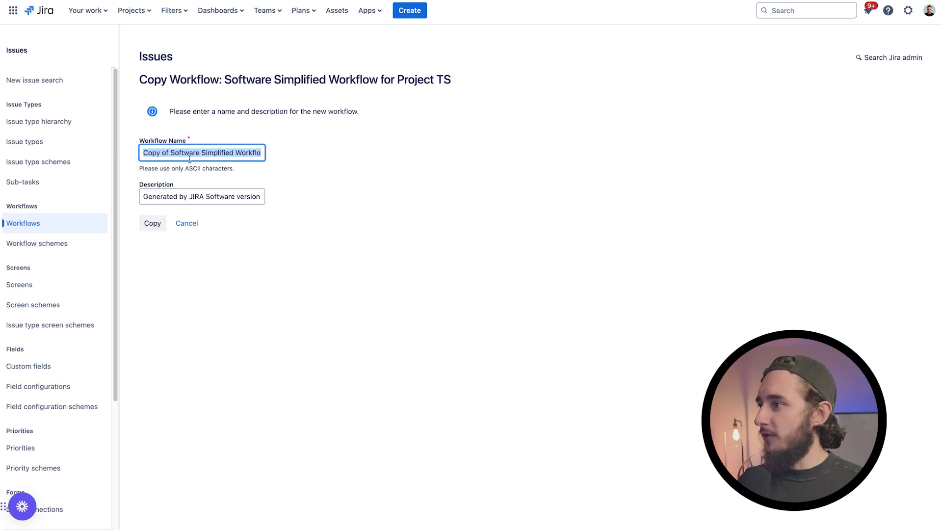
pyautogui.moveTo(171, 154); pyautogui.dragTo(131, 152)
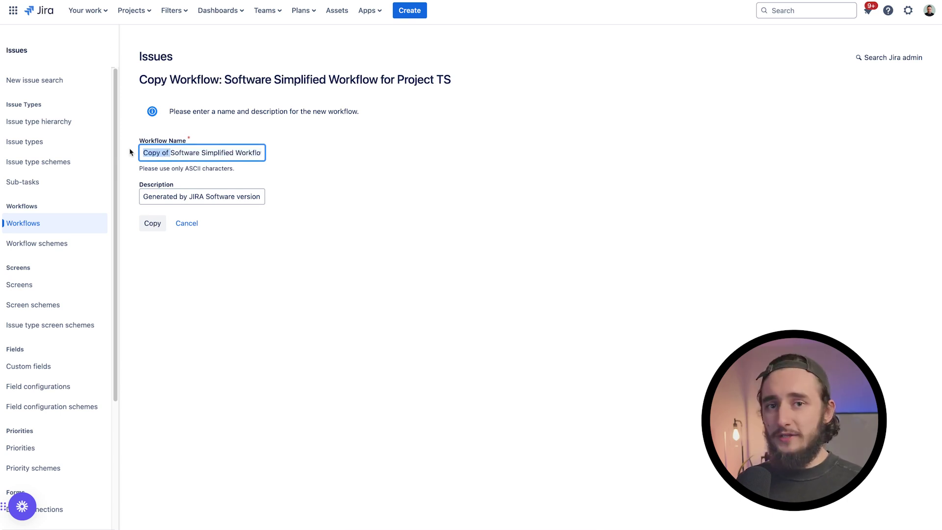
pyautogui.press('BackSpace')
pyautogui.moveTo(207, 153); pyautogui.dragTo(290, 157)
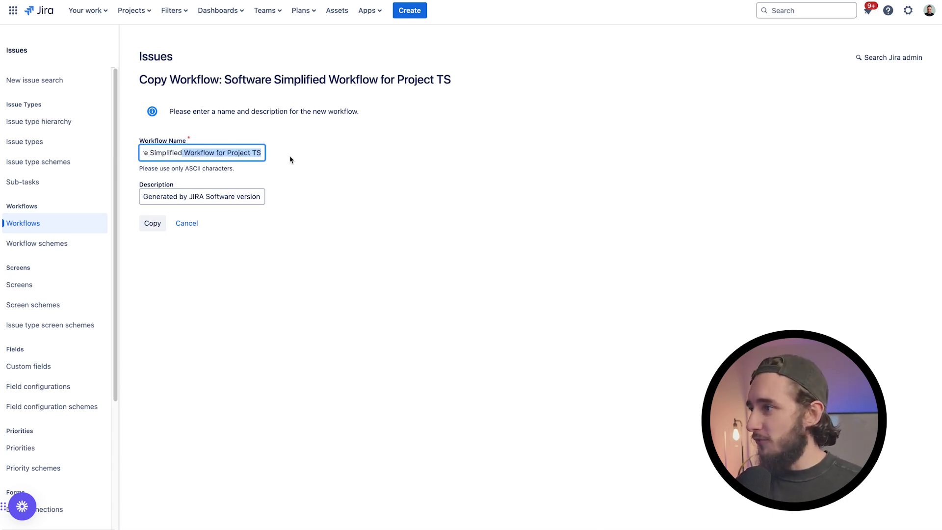
pyautogui.click(263, 154)
pyautogui.write('2.0')
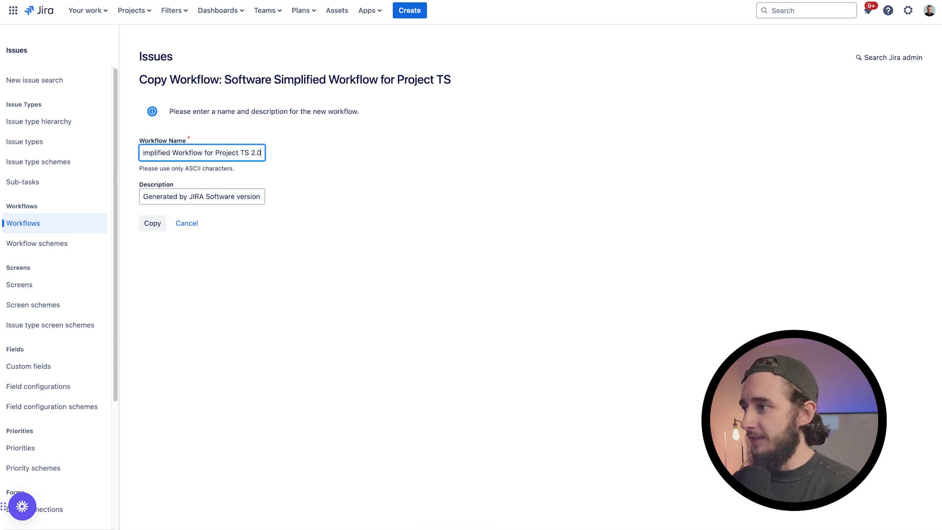
pyautogui.press('Return')
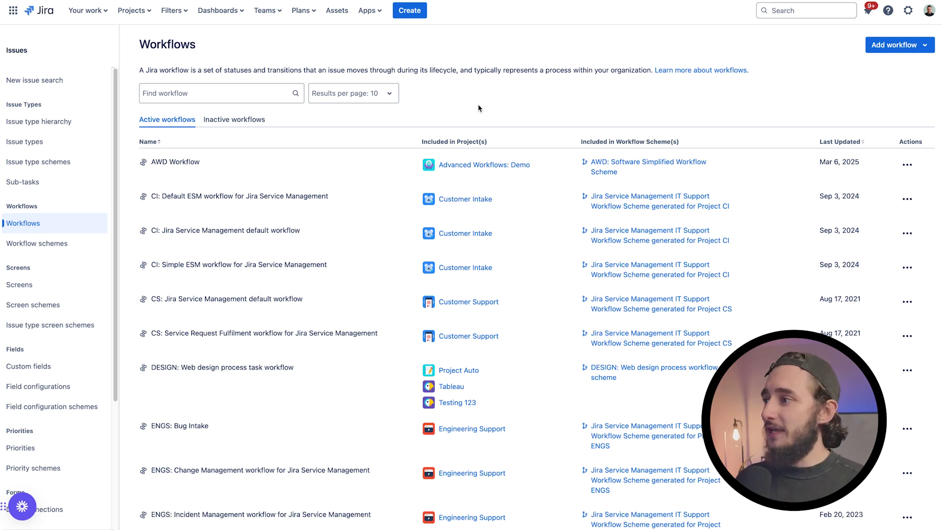
# Create a new workflow named "Test Workflow 1" from scratch
pyautogui.click(869, 50)
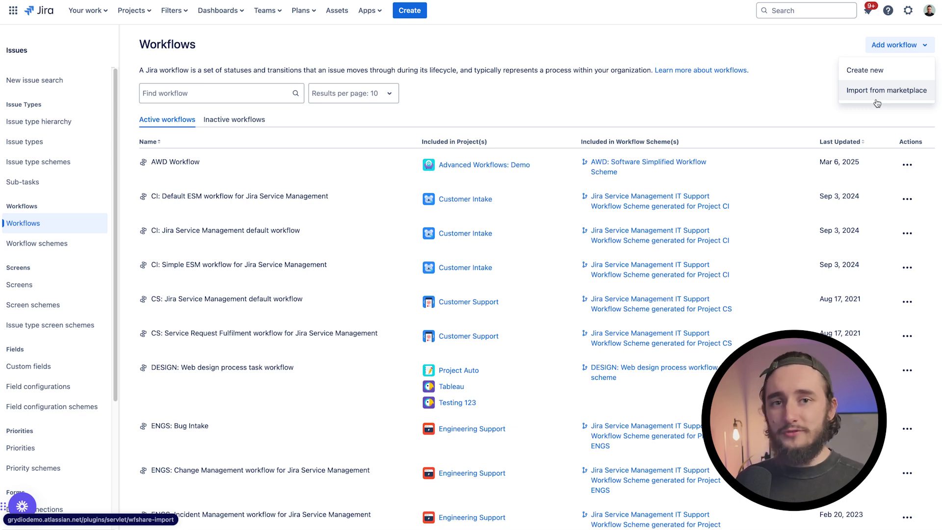
pyautogui.click(906, 72)
pyautogui.click(536, 110)
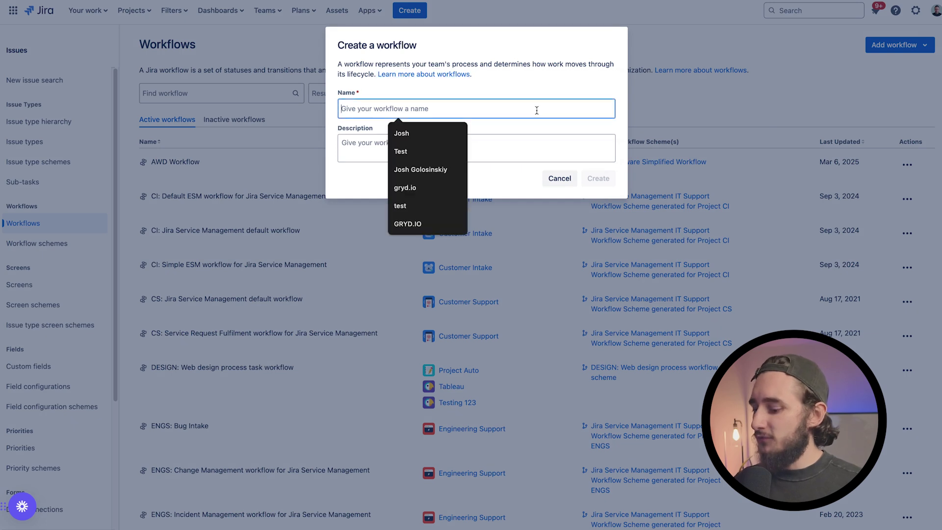
pyautogui.write('Test Workfl')
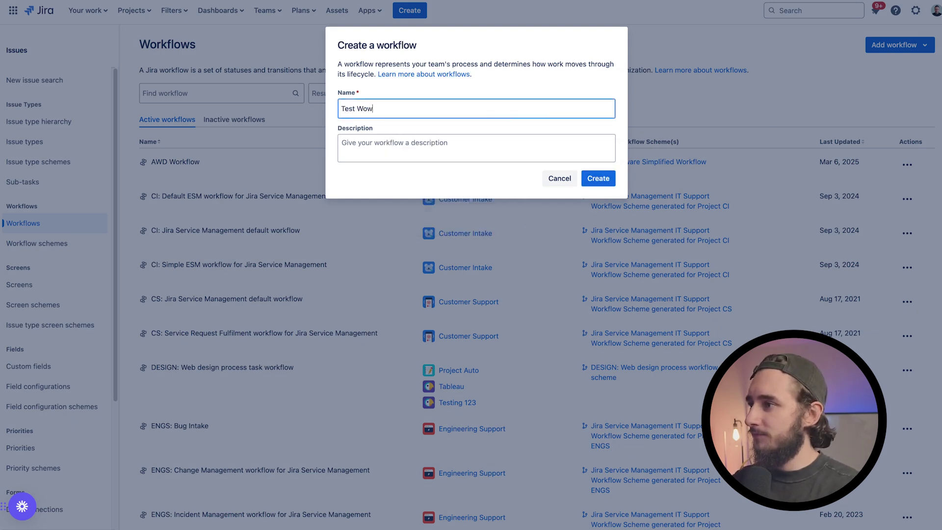
pyautogui.write('ow 1')
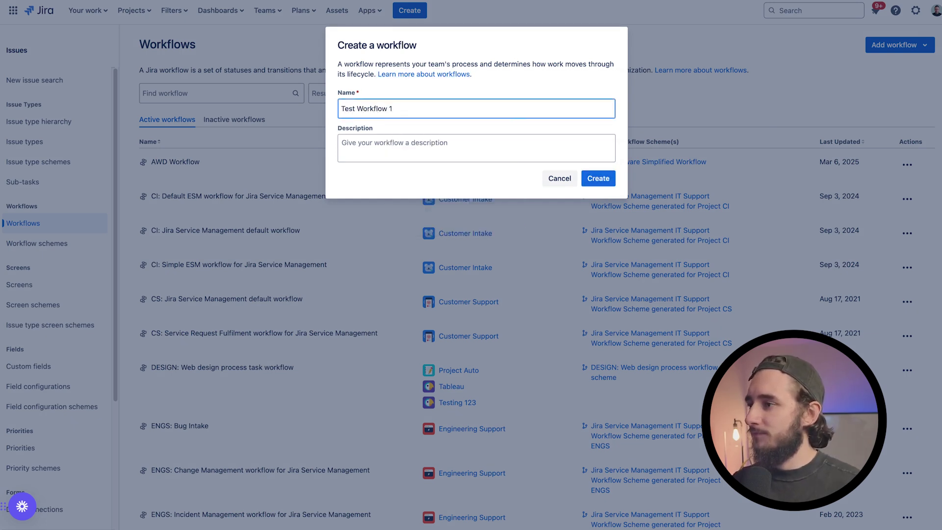
pyautogui.click(603, 180)
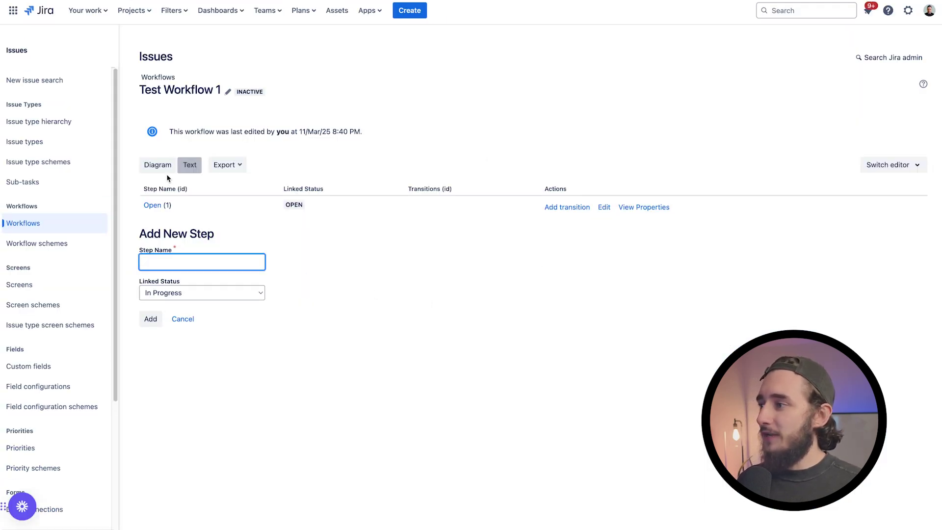
# In the workflow's diagram view, add the In Progress status with transitions allowed from all statuses and place it below Open
pyautogui.click(164, 170)
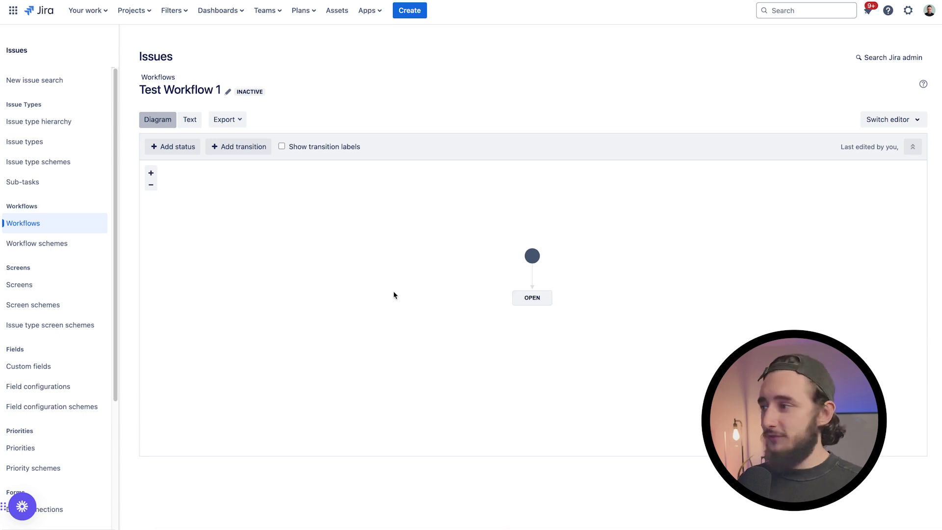
pyautogui.click(188, 156)
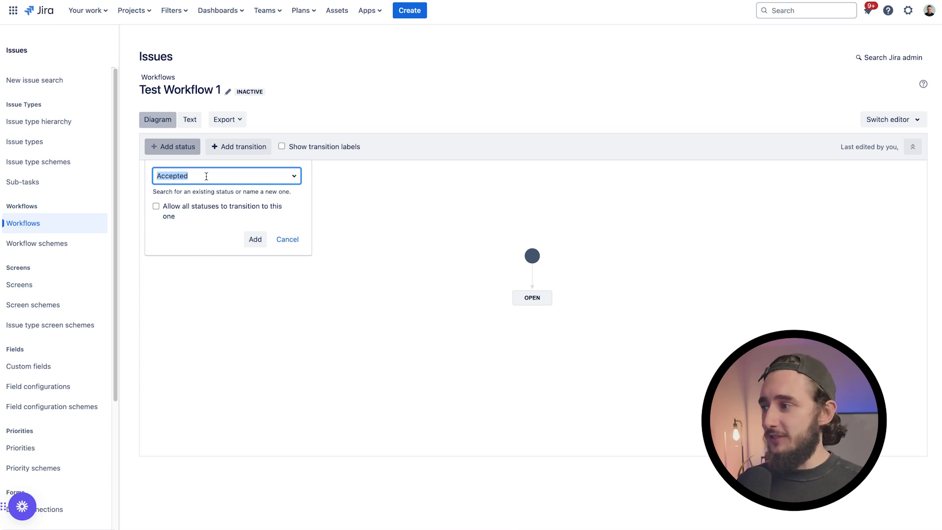
pyautogui.write('In pro')
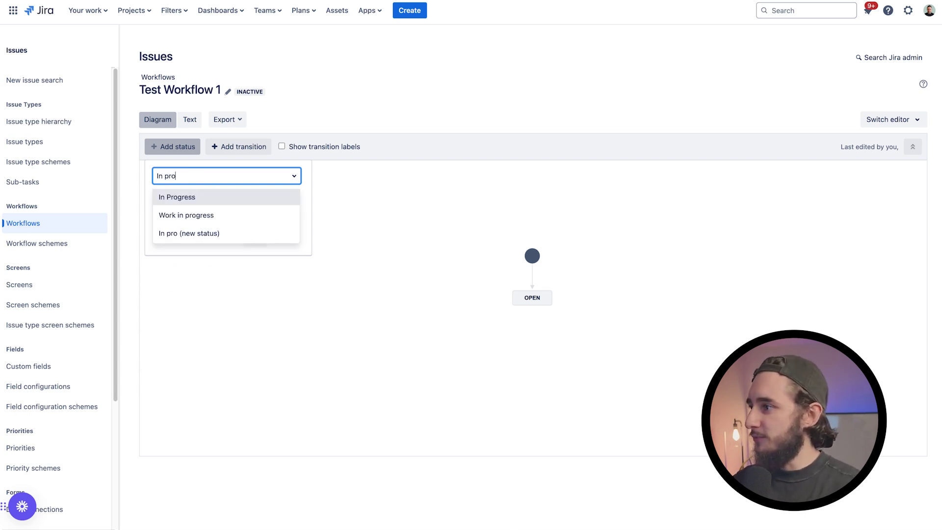
pyautogui.click(195, 199)
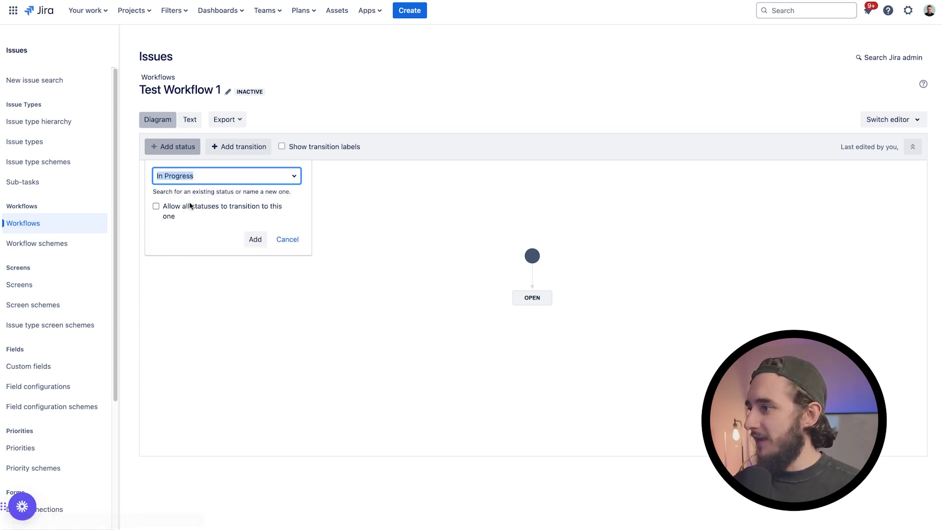
pyautogui.click(187, 207)
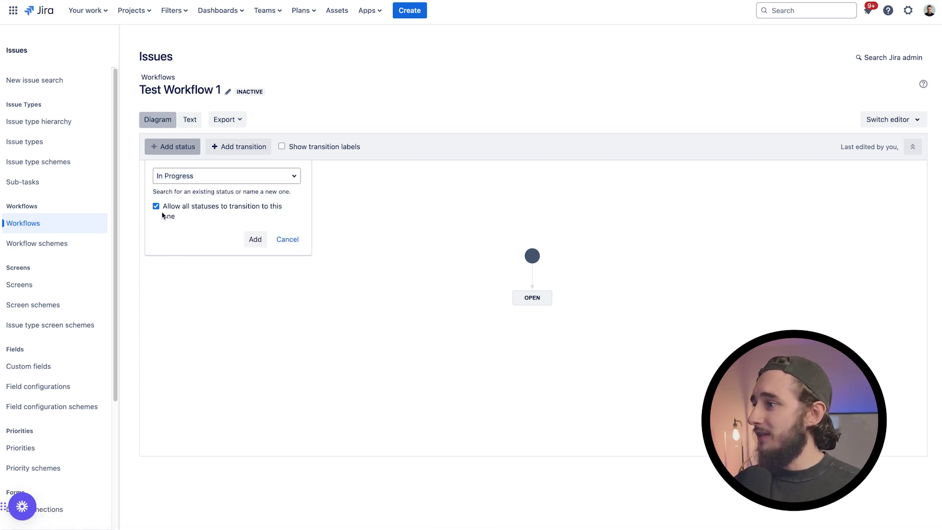
pyautogui.click(257, 239)
pyautogui.moveTo(533, 213); pyautogui.dragTo(540, 340)
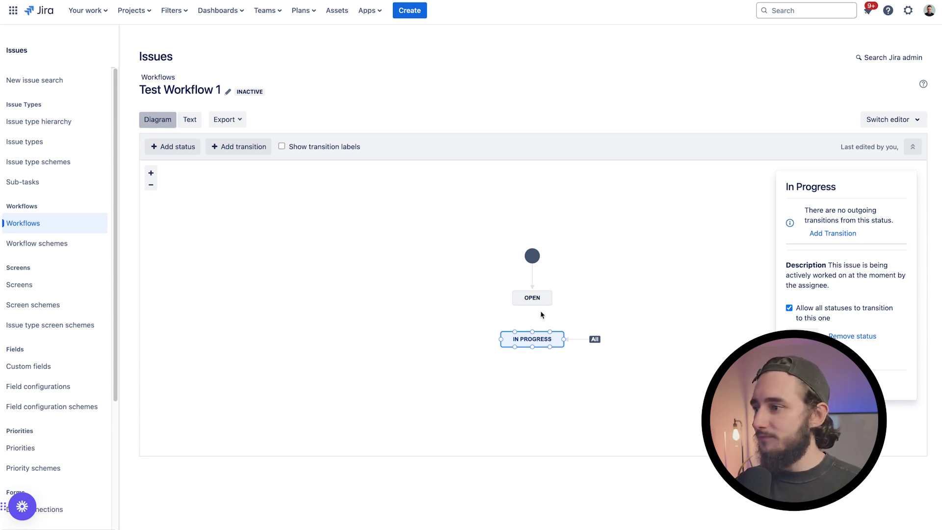
# Add the existing Done status to the workflow diagram, allowing all statuses to transition to it
pyautogui.click(176, 151)
pyautogui.write('Done')
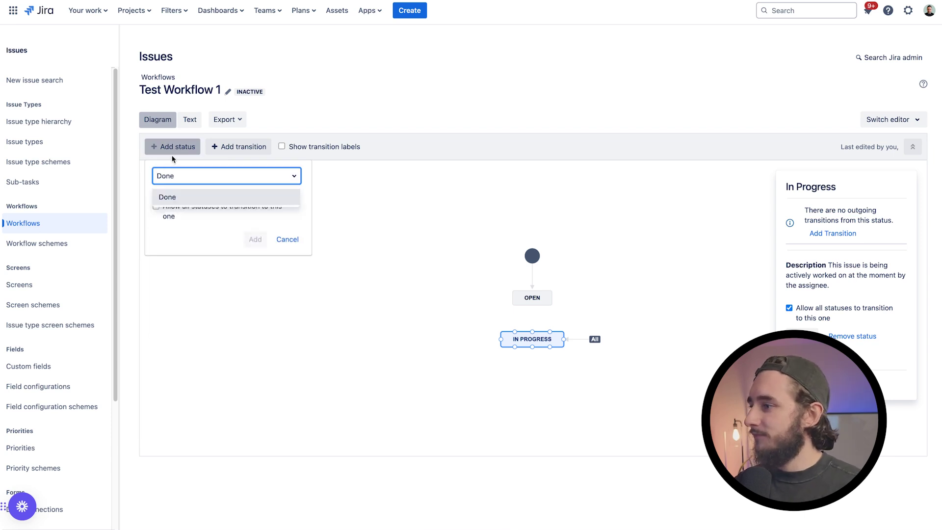
pyautogui.click(173, 191)
pyautogui.press('Return')
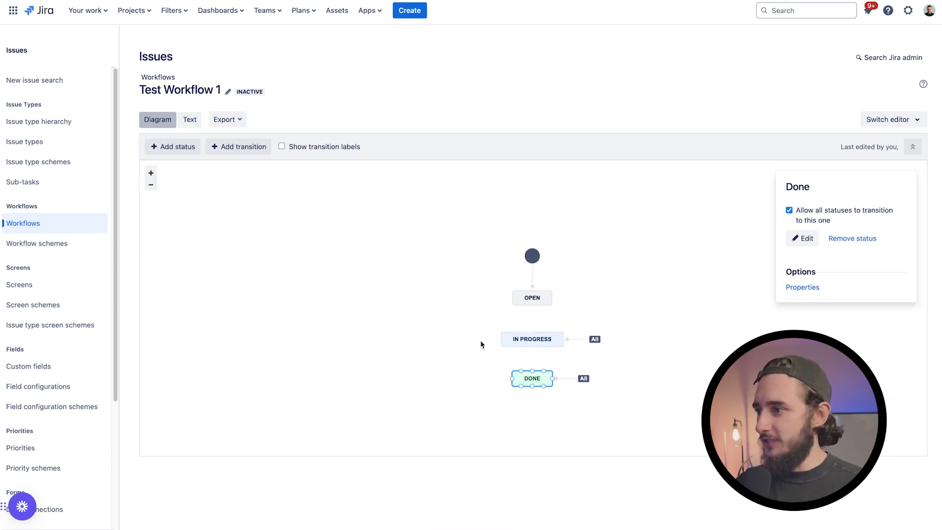
# Allow all statuses to transition to the Open status
pyautogui.click(545, 300)
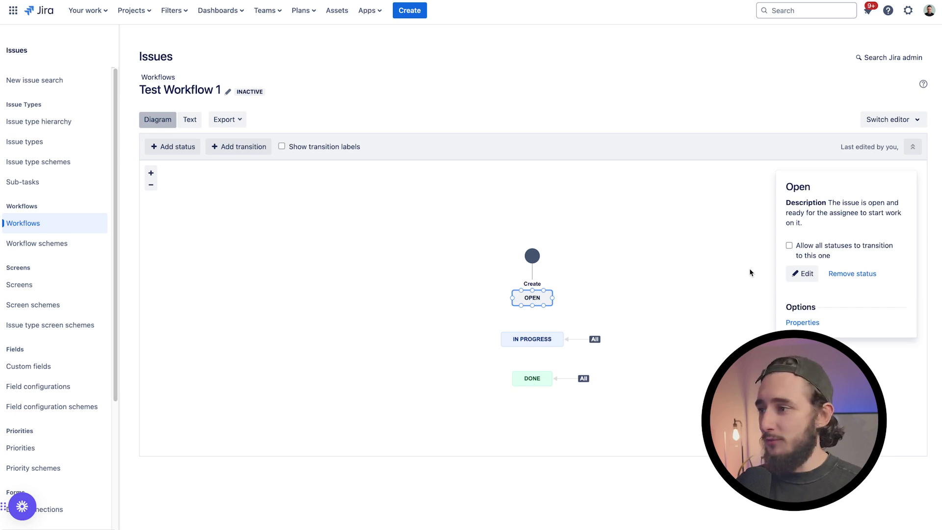
pyautogui.click(789, 245)
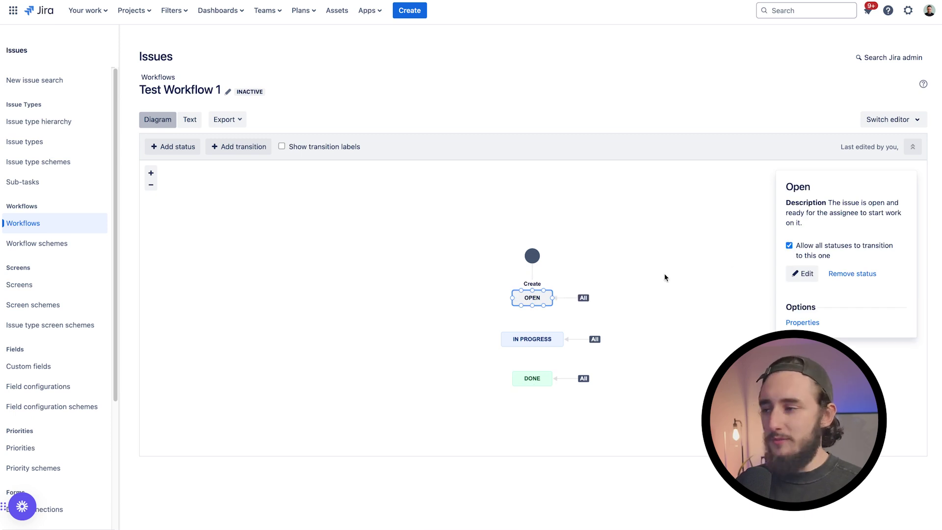
pyautogui.click(663, 275)
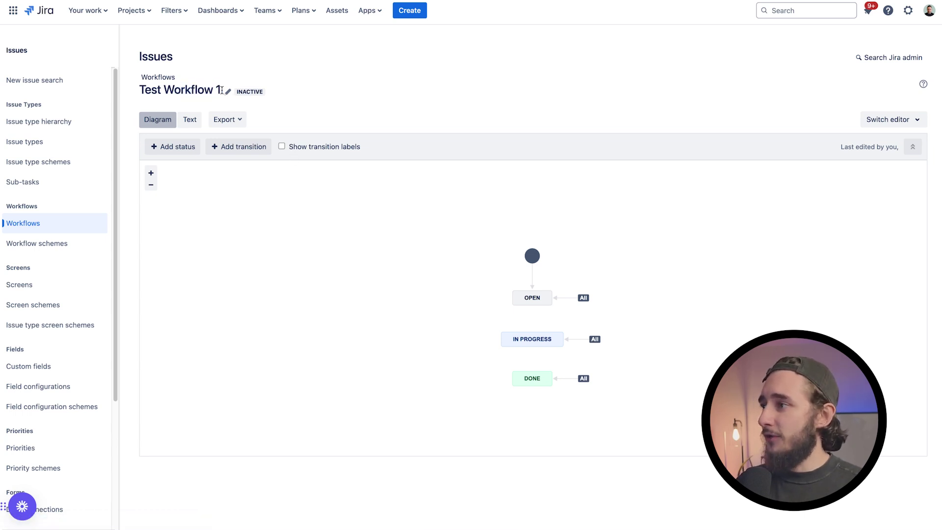
# Copy the workflow's title and open the workflow settings of the Test Kanban project
pyautogui.moveTo(221, 90); pyautogui.dragTo(141, 90)
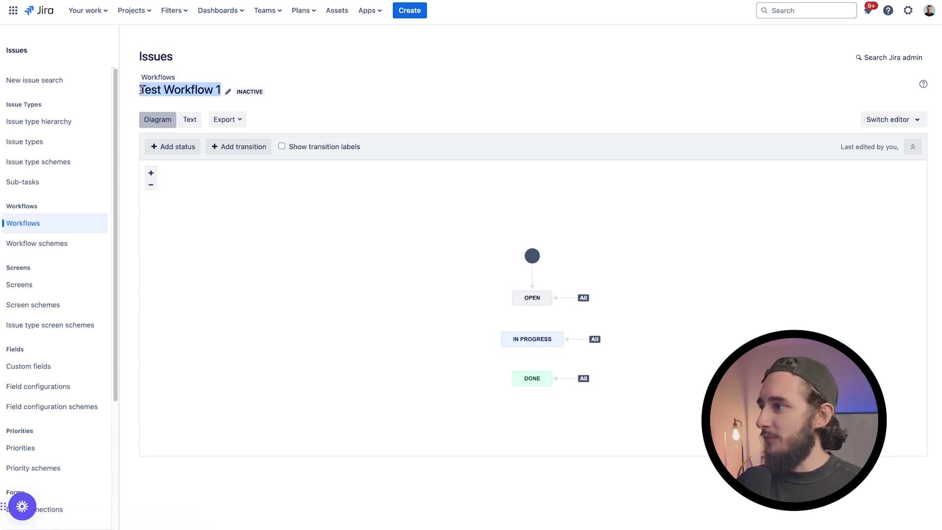
pyautogui.click(349, 89)
pyautogui.click(141, 13)
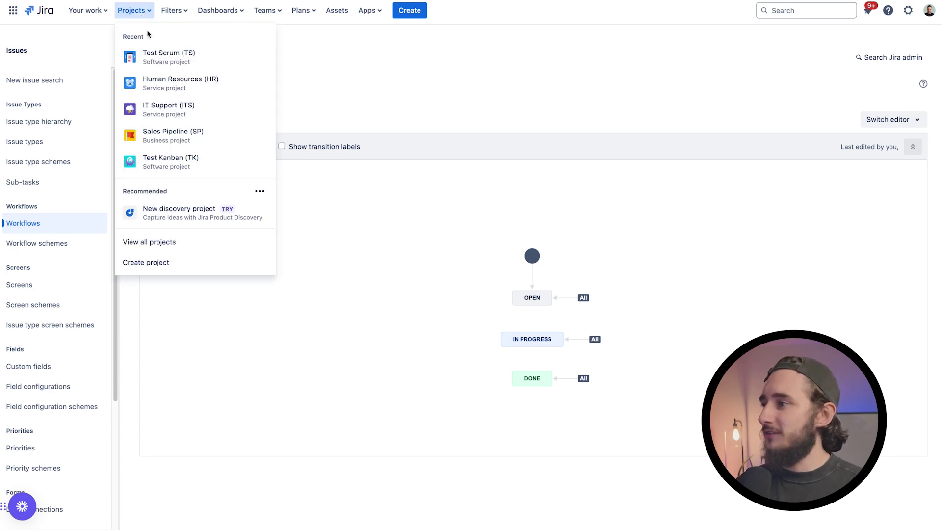
pyautogui.click(179, 156)
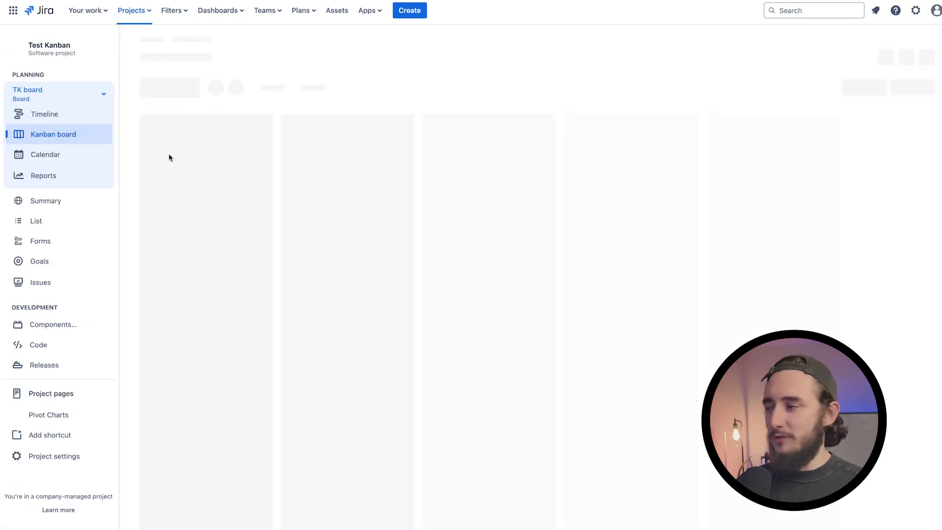
pyautogui.click(75, 458)
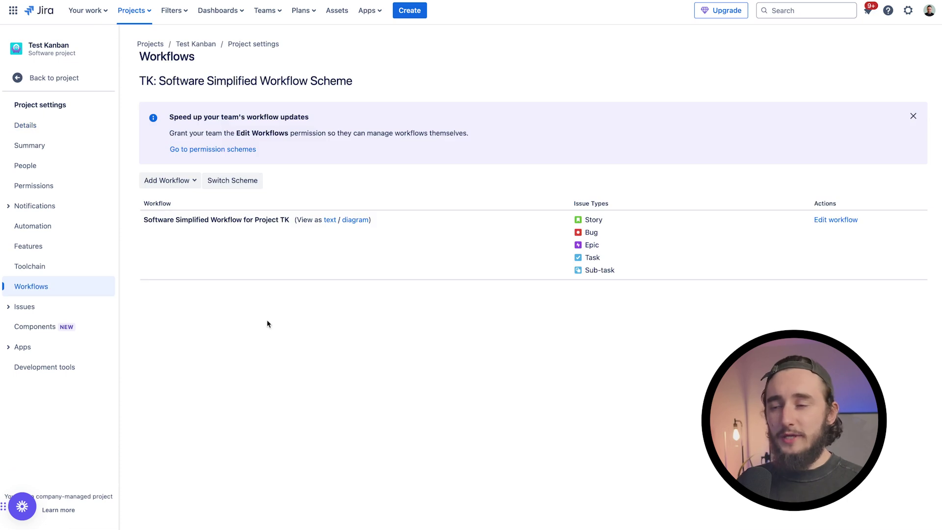
# Choose the existing Test Workflow 1 to add to the project's workflow scheme, finding it by name among the available workflows
pyautogui.click(169, 186)
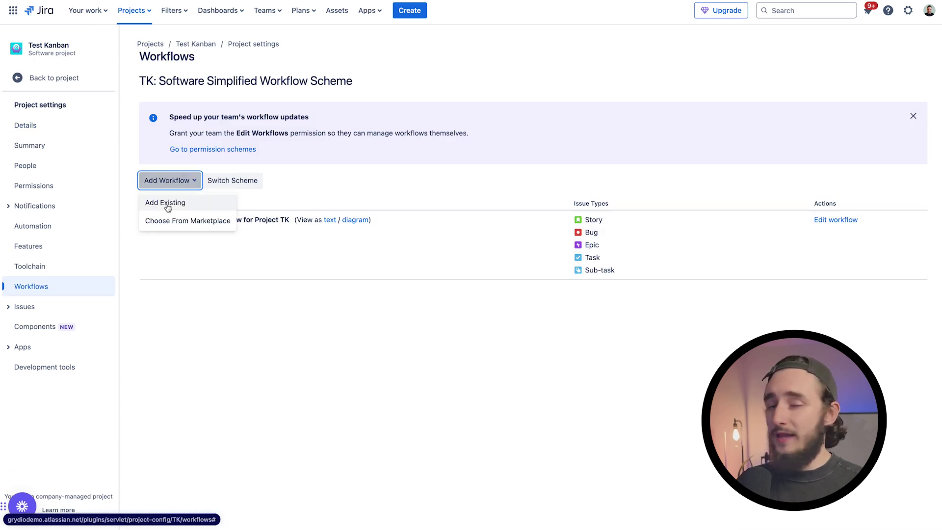
pyautogui.click(167, 206)
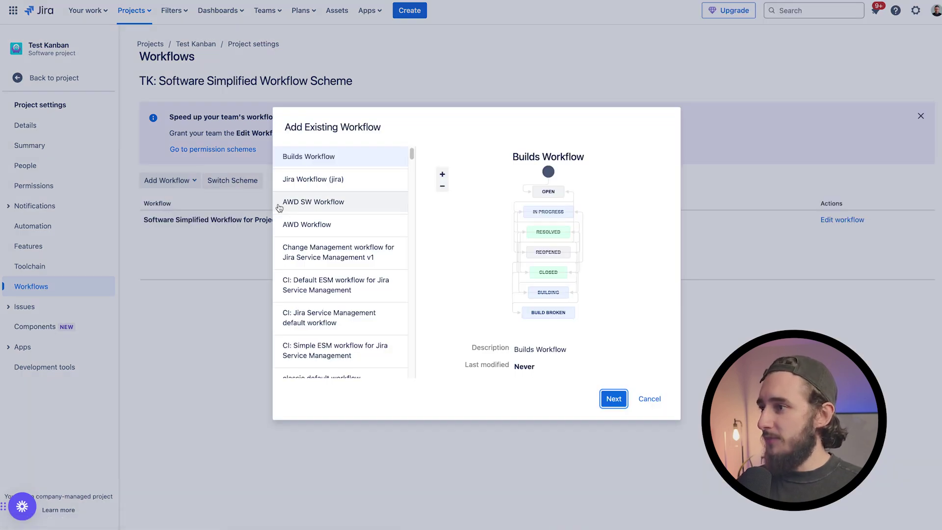
pyautogui.press('super+f')
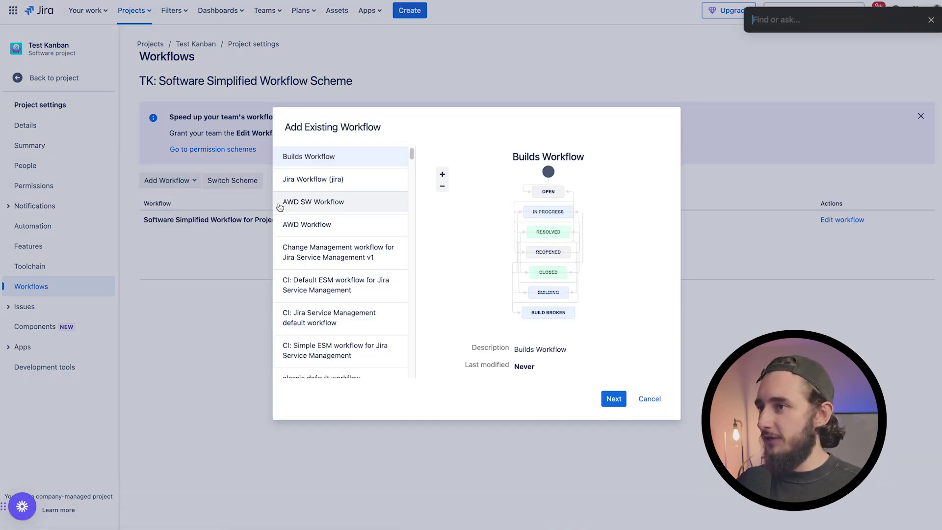
pyautogui.write('Test Workflow 1')
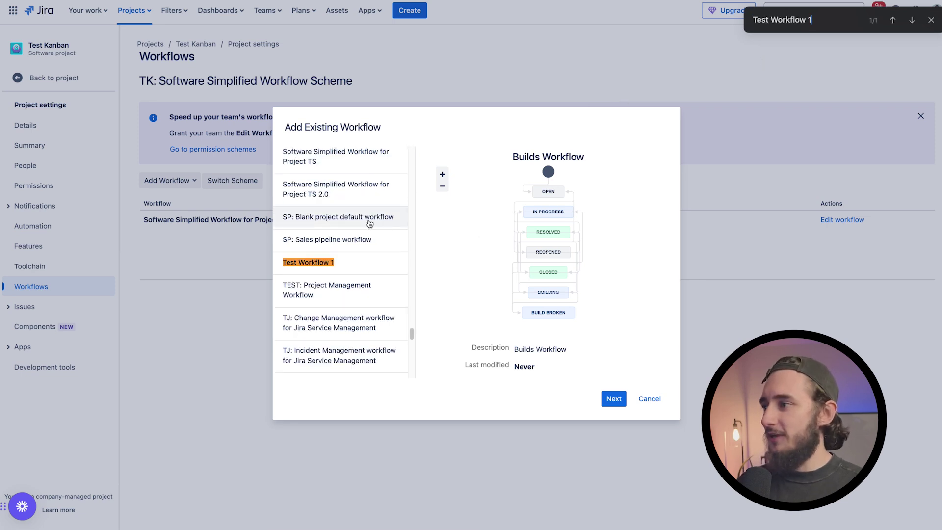
pyautogui.moveTo(412, 331)
pyautogui.mouseDown()
pyautogui.moveTo(410, 301)
pyautogui.moveTo(413, 341)
pyautogui.moveTo(413, 331)
pyautogui.mouseUp()
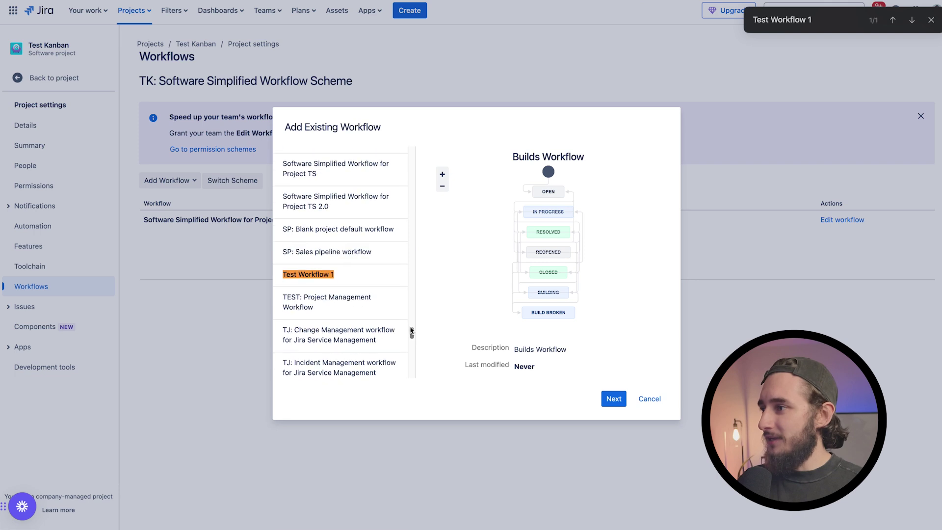
pyautogui.click(350, 285)
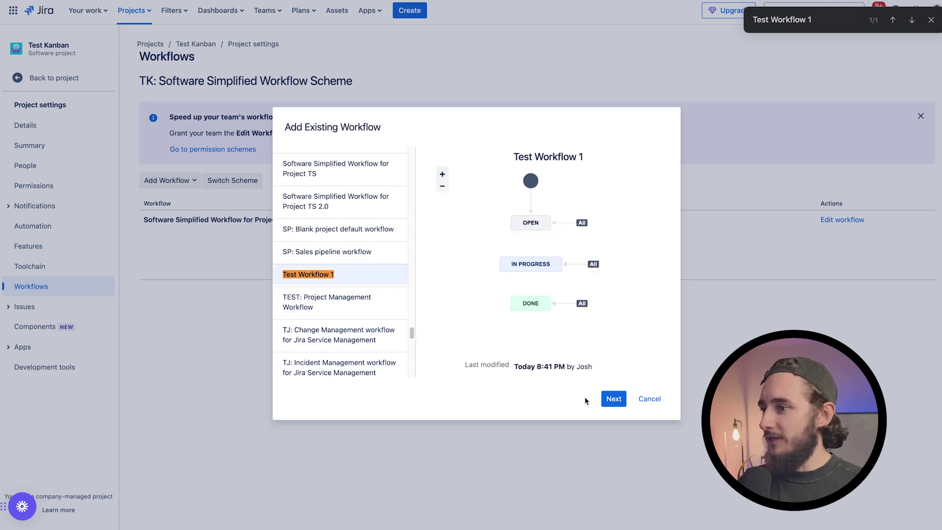
pyautogui.click(608, 399)
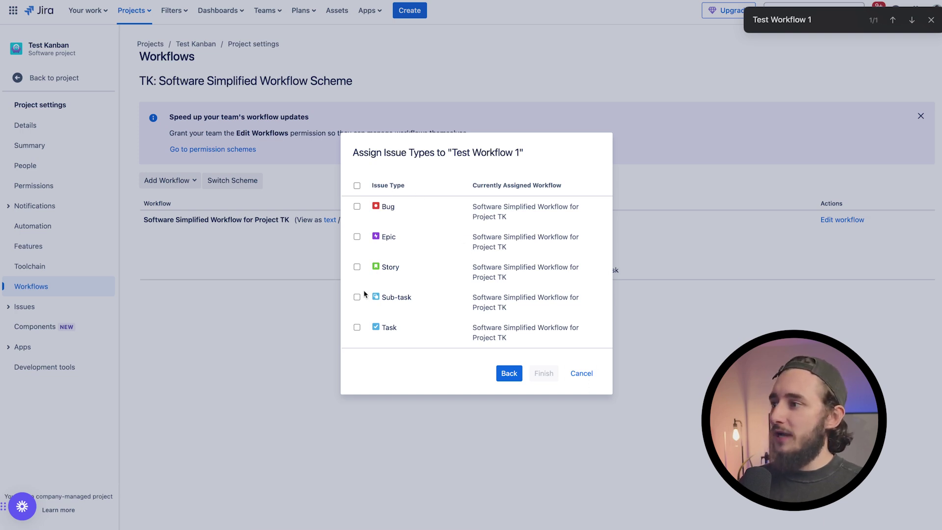
# Assign only the Task issue type to Test Workflow 1 and finish adding the workflow
pyautogui.click(357, 186)
pyautogui.click(357, 186)
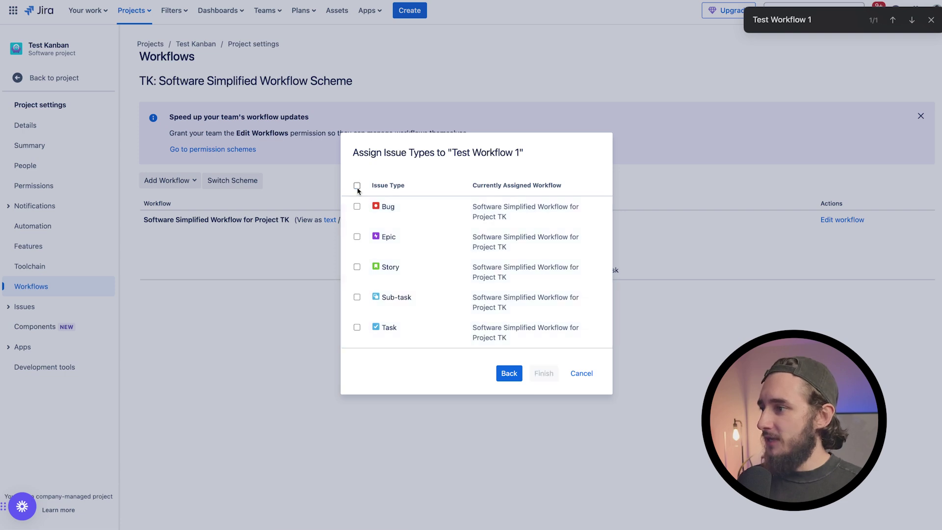
pyautogui.click(357, 328)
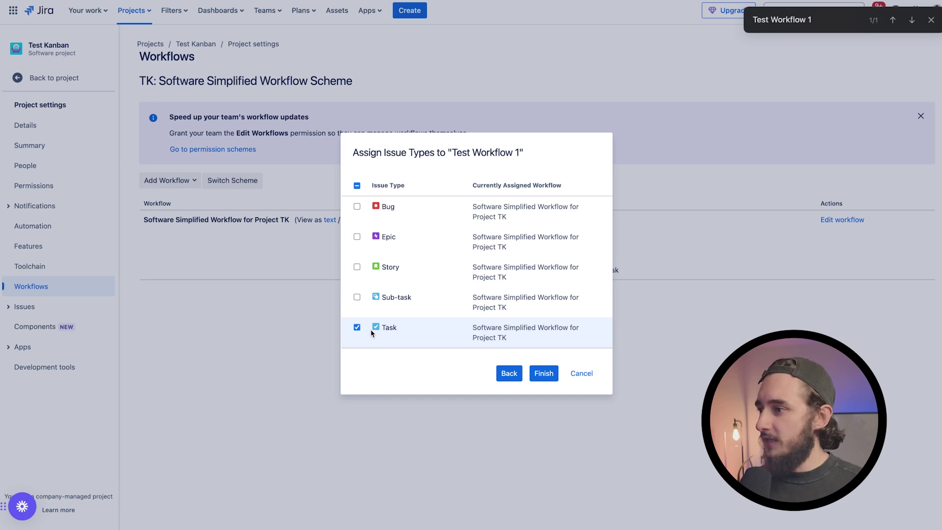
pyautogui.click(550, 381)
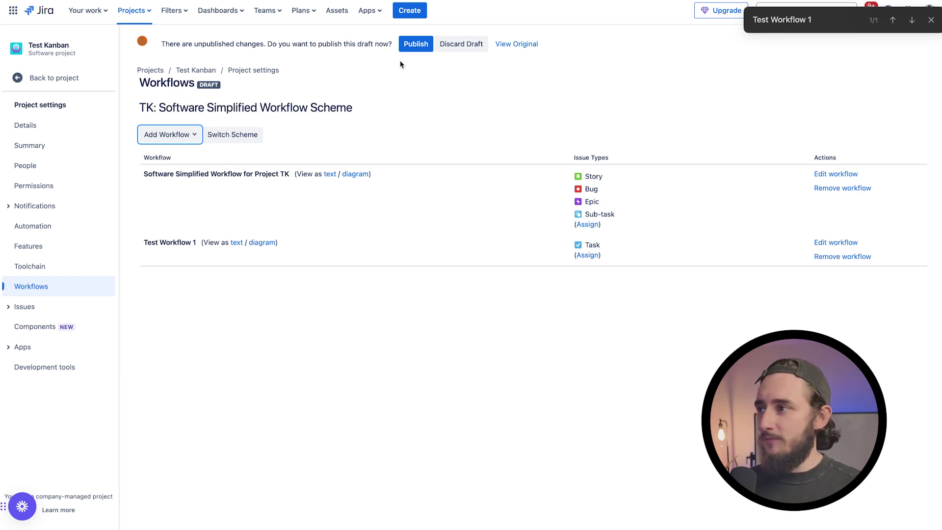
# Publish the workflow scheme draft, mapping the Backlog and Selected for Development statuses to Open, and acknowledge the completed migration
pyautogui.click(421, 53)
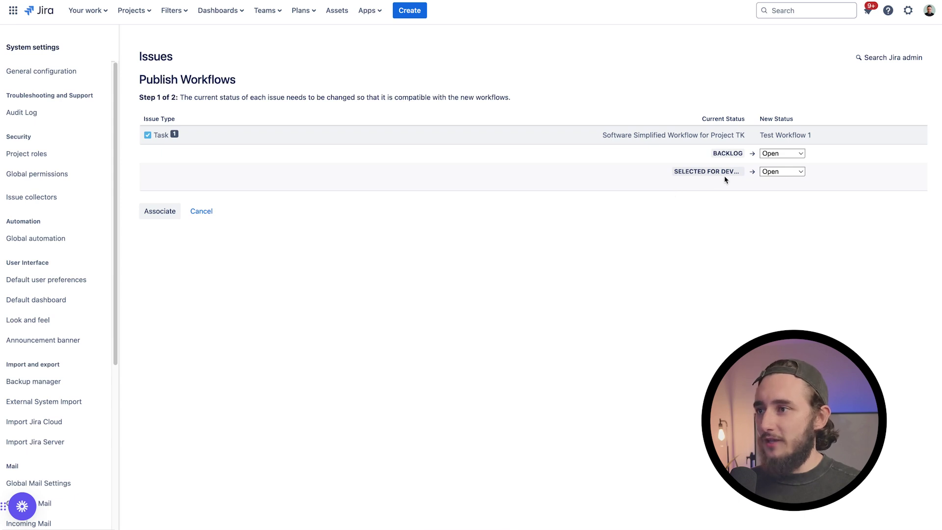
pyautogui.click(779, 154)
pyautogui.click(890, 173)
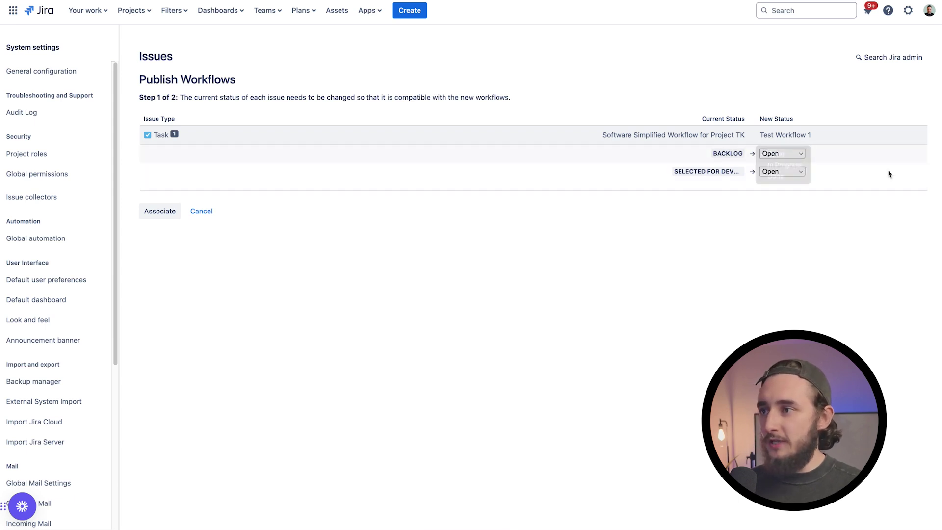
pyautogui.click(795, 173)
pyautogui.click(860, 175)
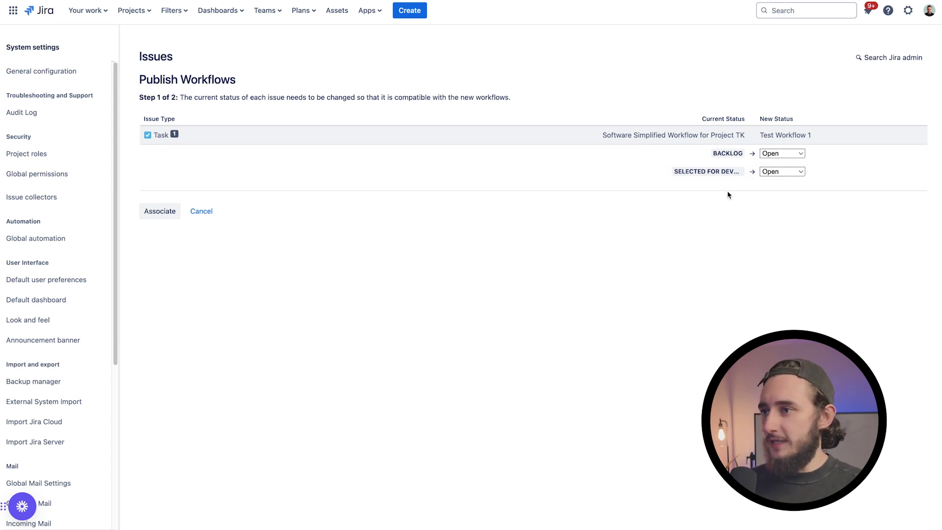
pyautogui.click(783, 172)
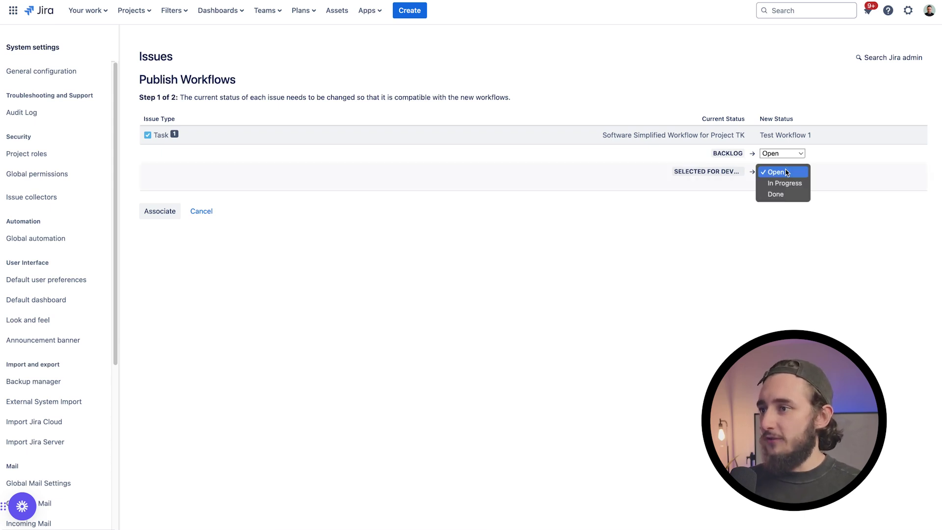
pyautogui.click(780, 194)
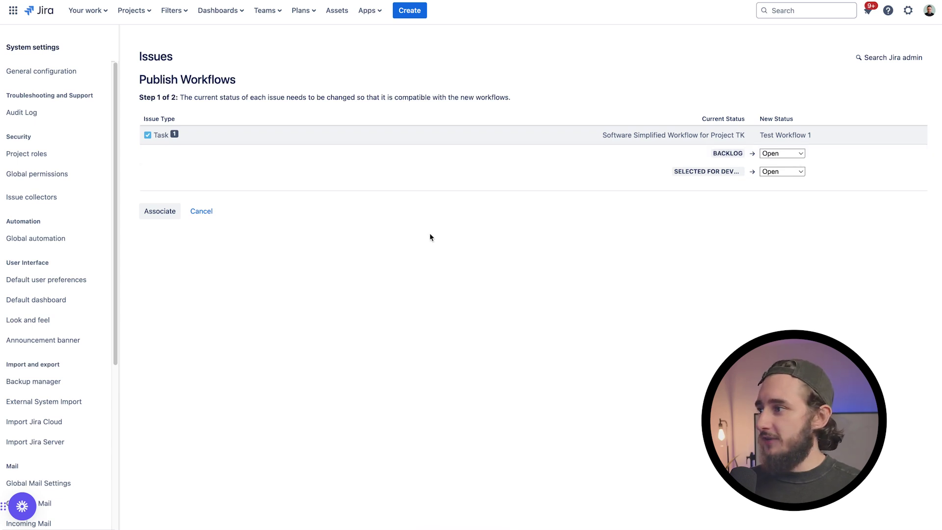
pyautogui.click(159, 216)
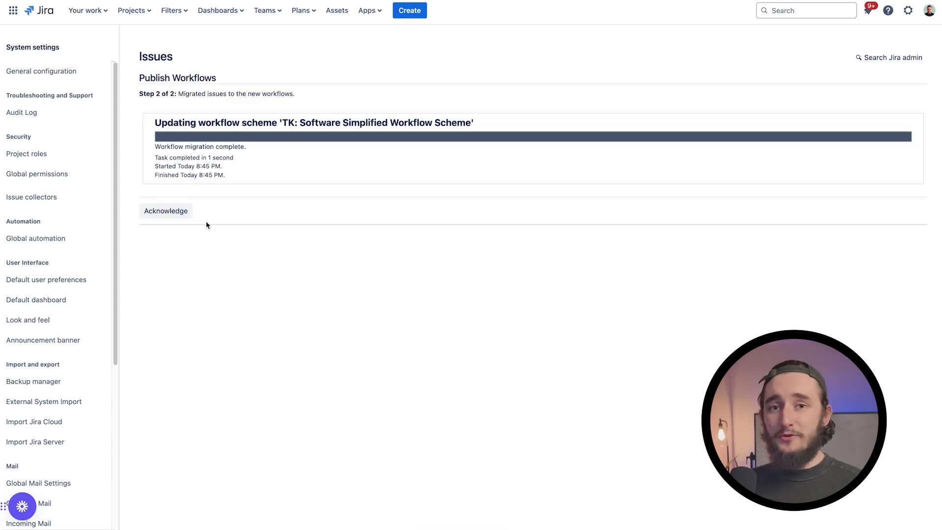
pyautogui.click(186, 219)
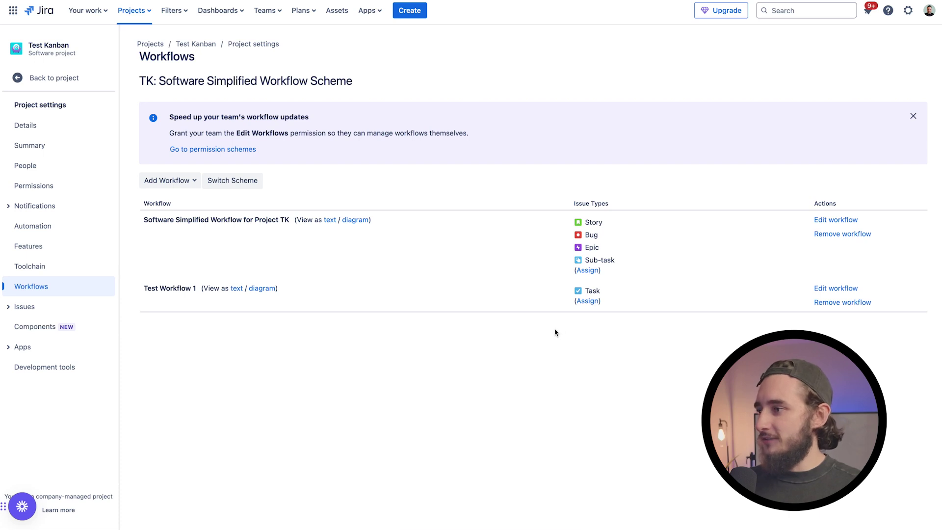
# View the diagrams of Test Workflow 1 and the Software Simplified Workflow for Project TK
pyautogui.click(265, 290)
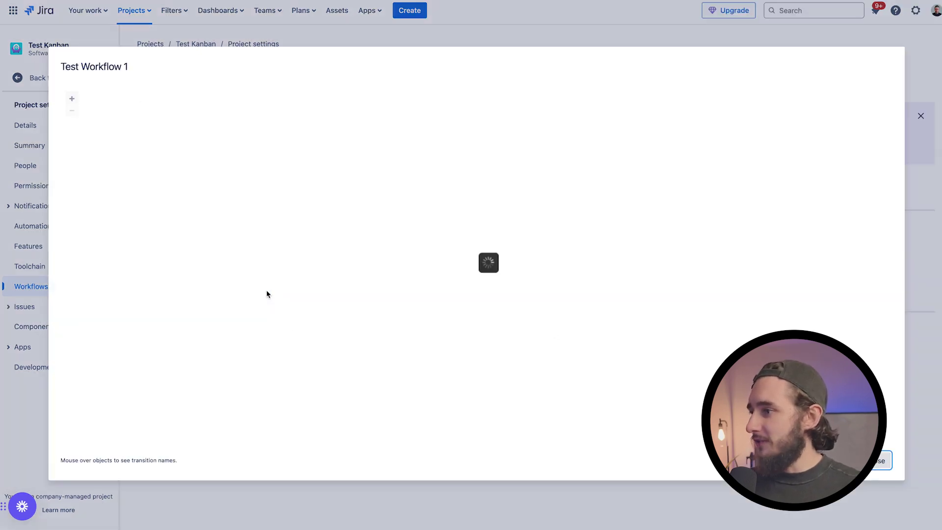
pyautogui.click(884, 461)
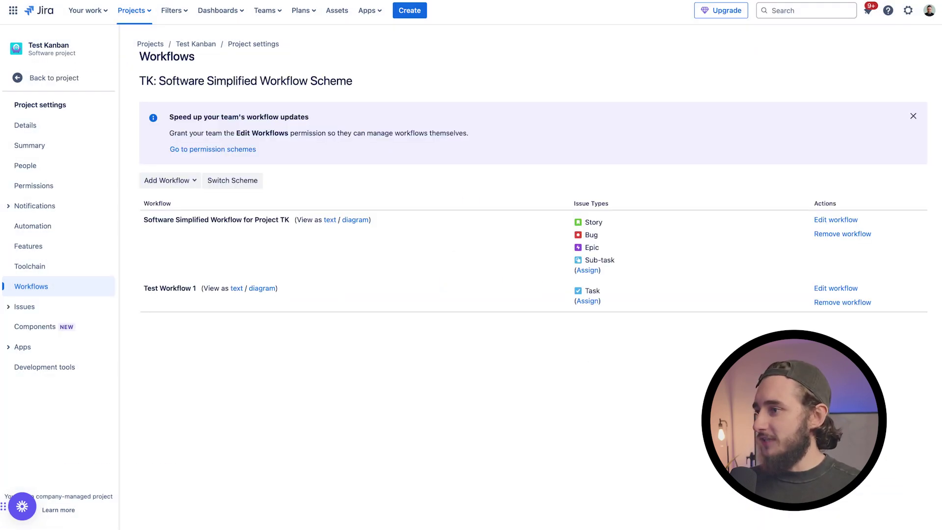
pyautogui.click(363, 225)
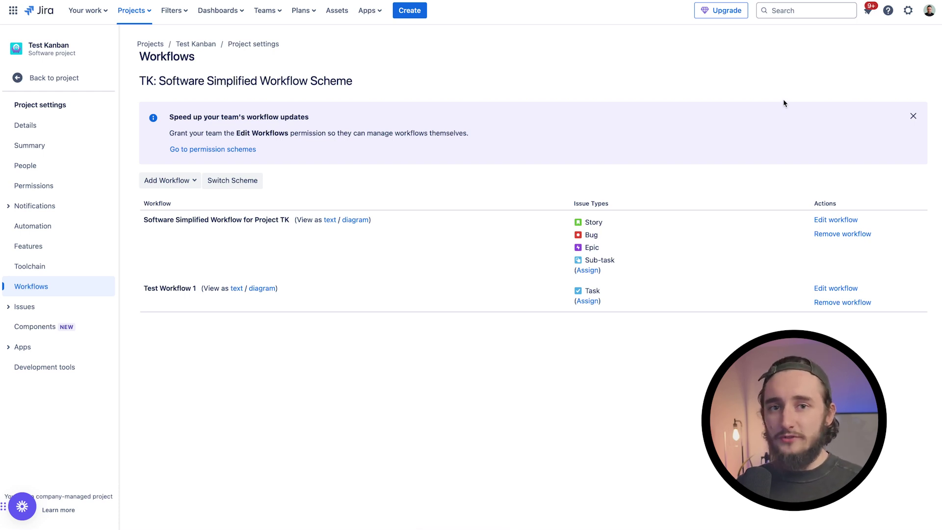
# Edit Test Workflow 1 and disallow transitions from all statuses to Open, In Progress and Done
pyautogui.click(825, 288)
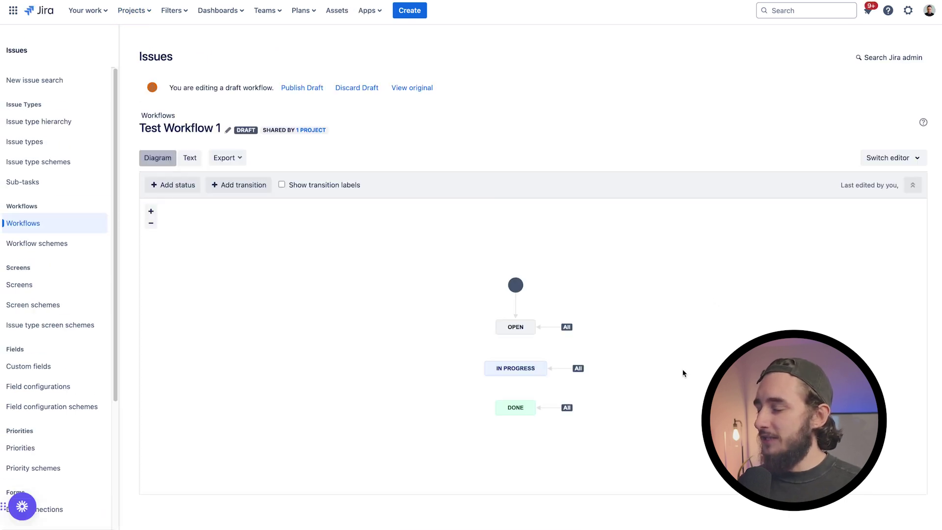
pyautogui.click(574, 337)
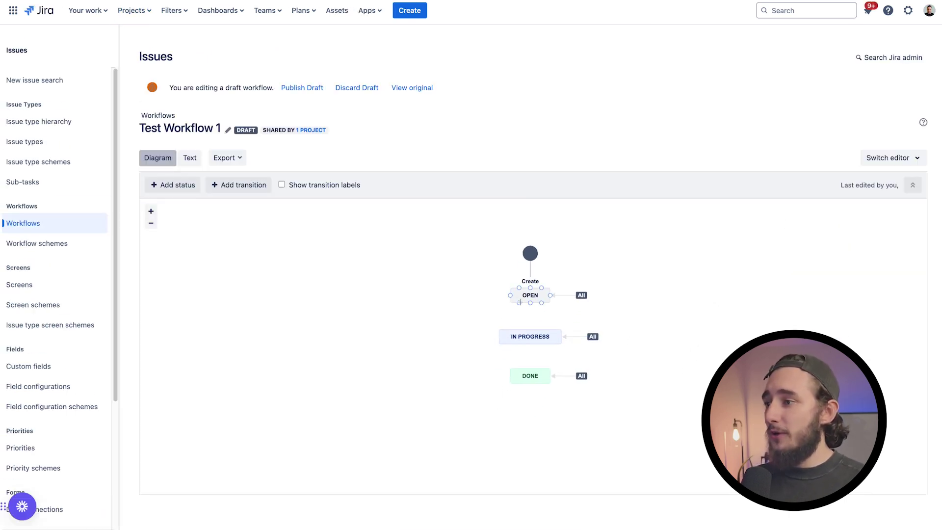
pyautogui.click(522, 299)
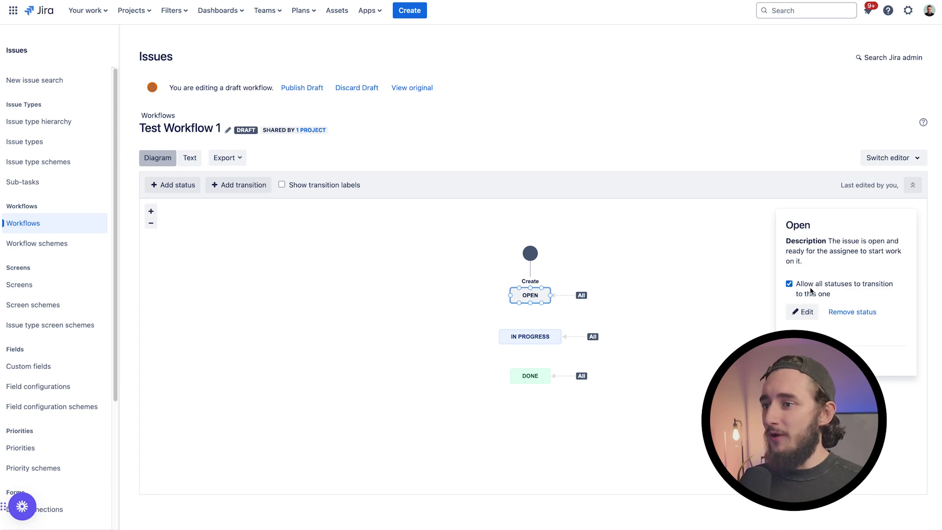
pyautogui.click(531, 337)
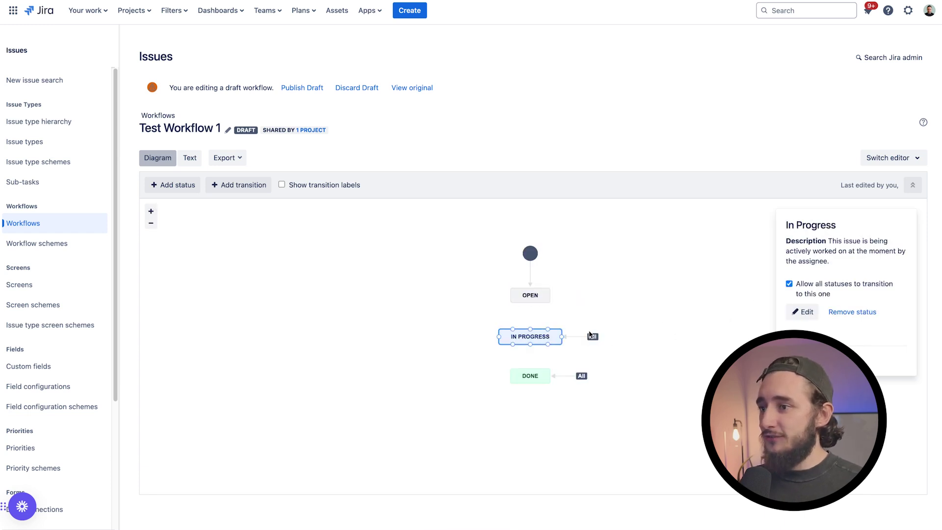
pyautogui.click(812, 288)
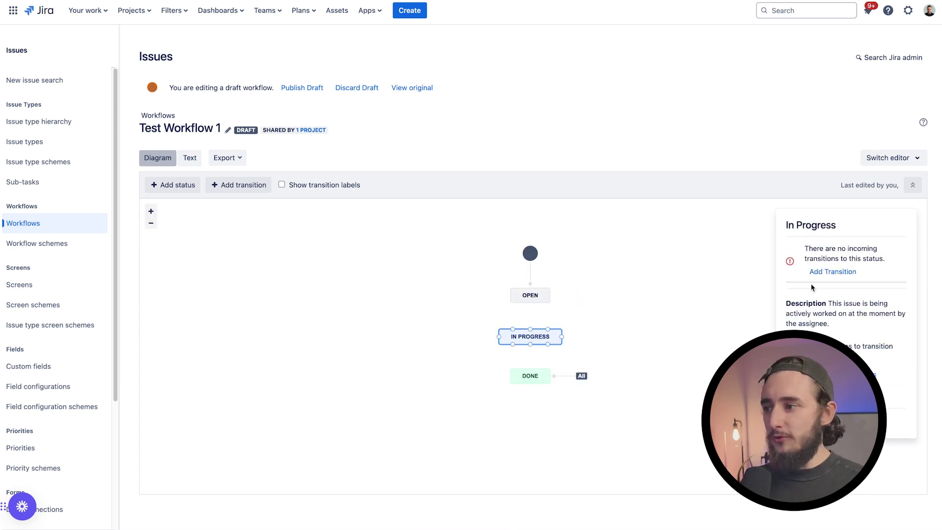
pyautogui.click(543, 375)
pyautogui.click(813, 314)
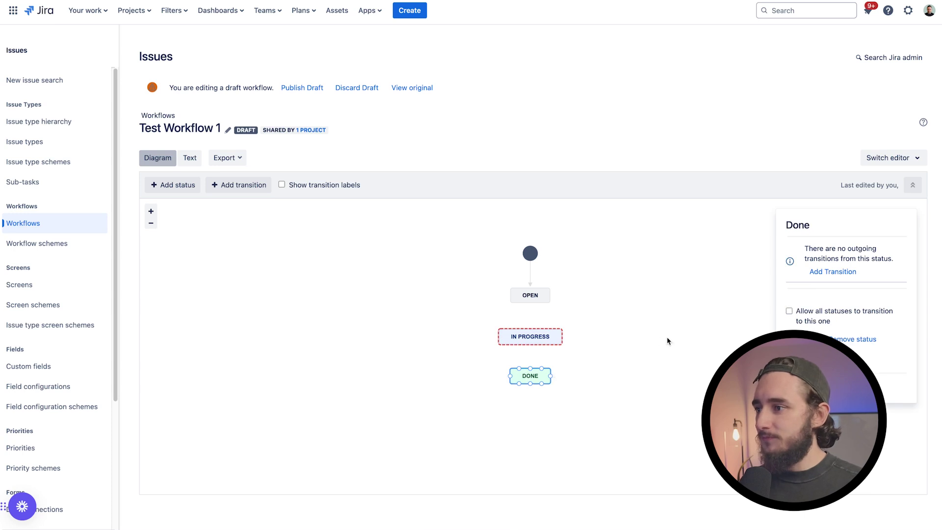
pyautogui.click(660, 342)
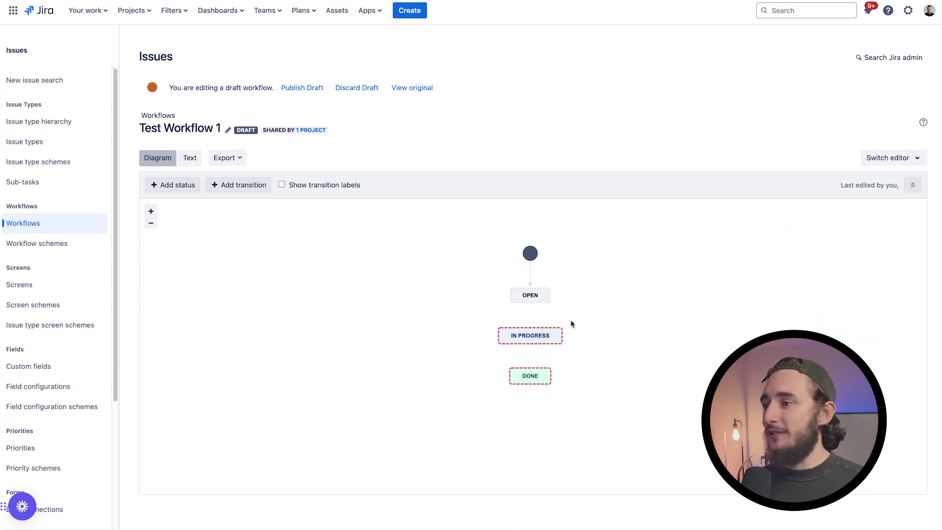
# Try to add a transition named Start Work from Open to In Progress in the draft workflow
pyautogui.click(534, 296)
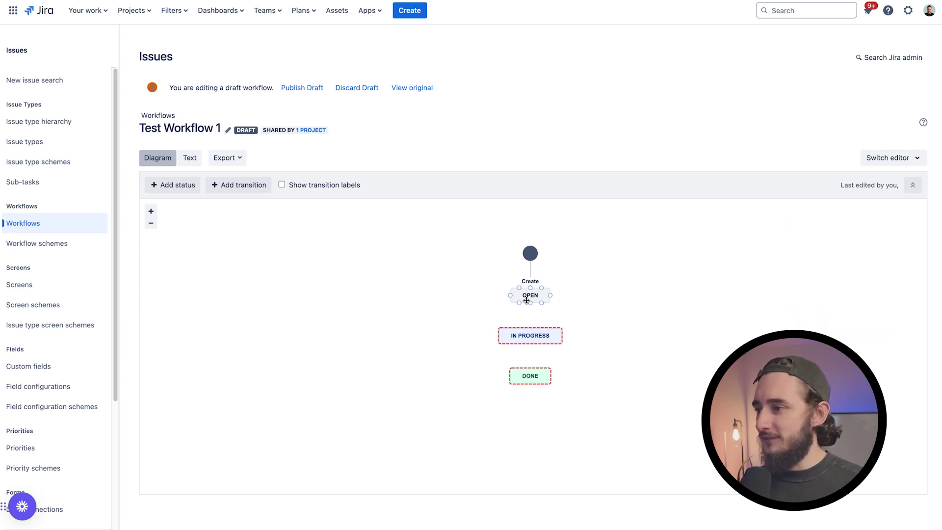
pyautogui.moveTo(530, 303); pyautogui.dragTo(531, 328)
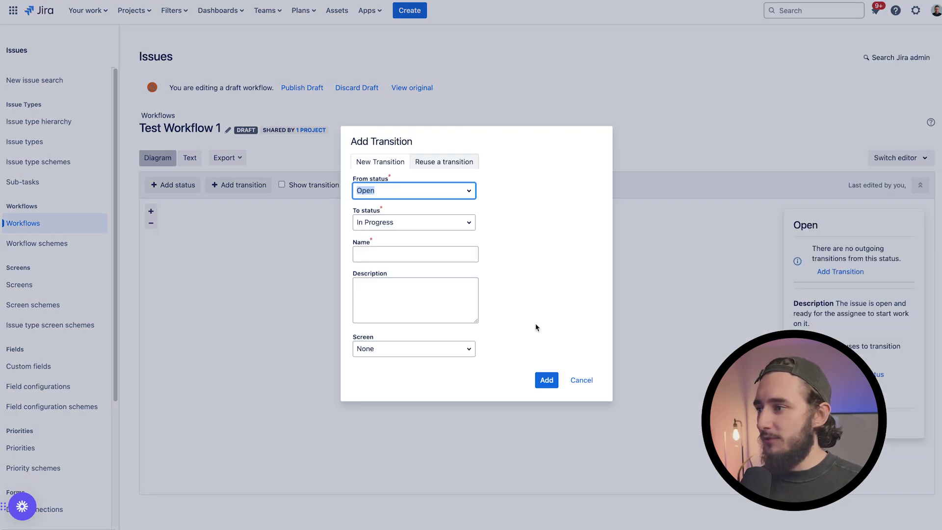
pyautogui.click(412, 256)
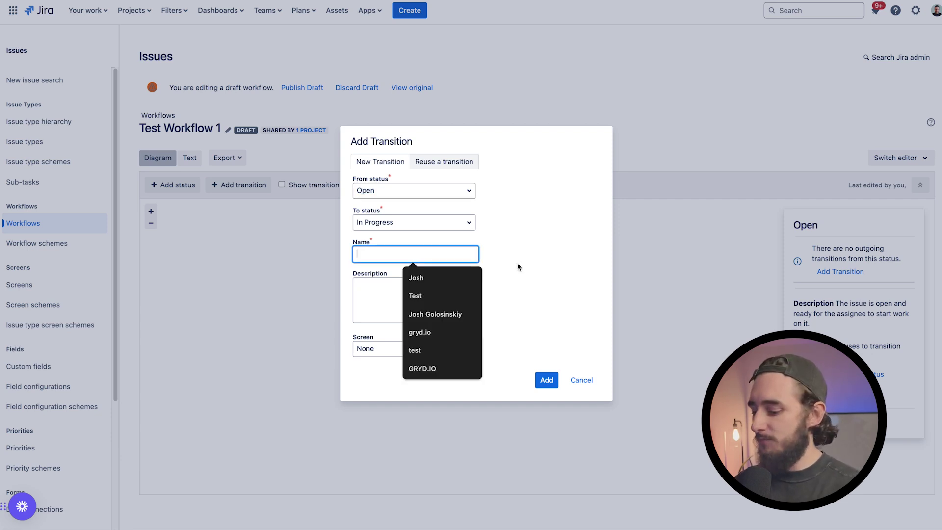
pyautogui.write('Start S')
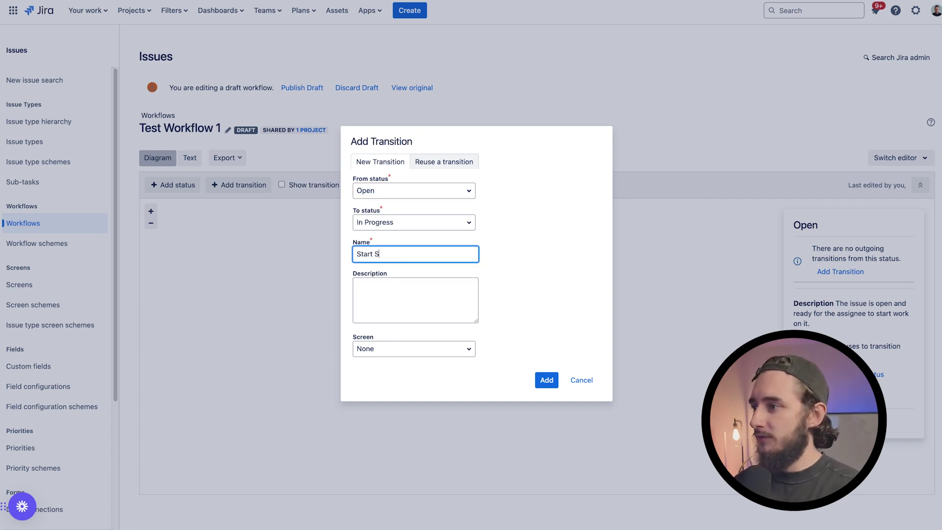
pyautogui.press('BackSpace')
pyautogui.write('Work')
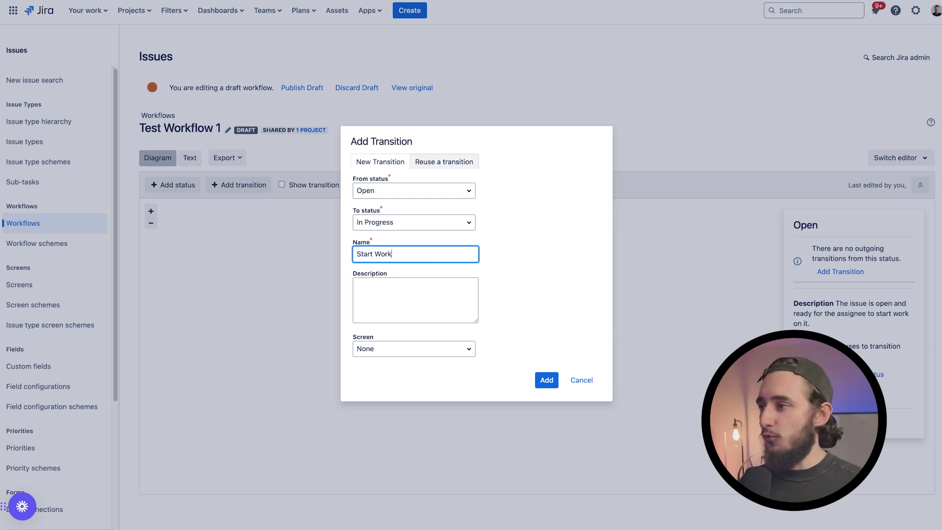
pyautogui.click(551, 382)
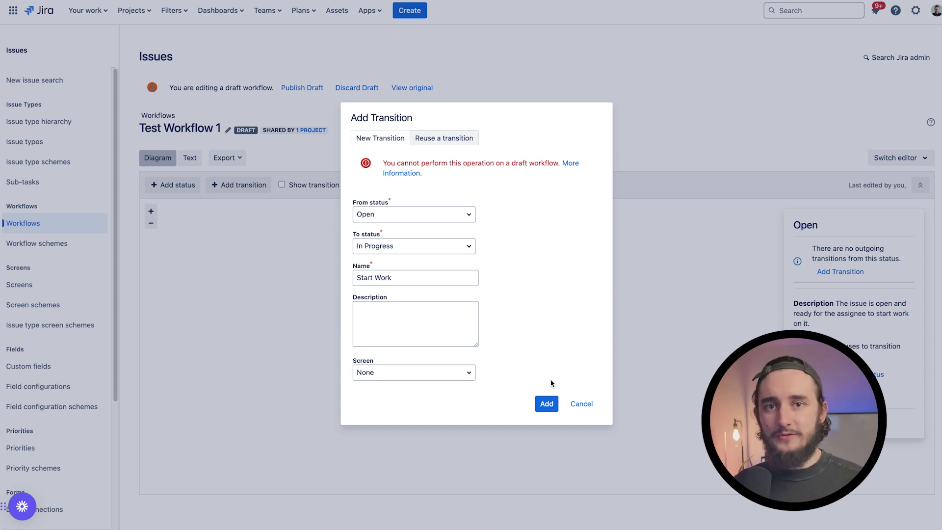
pyautogui.click(581, 403)
# Search the active workflows list for Test Workflow 1
pyautogui.moveTo(220, 128); pyautogui.dragTo(139, 128)
pyautogui.hotkey('ctrl', 'c')
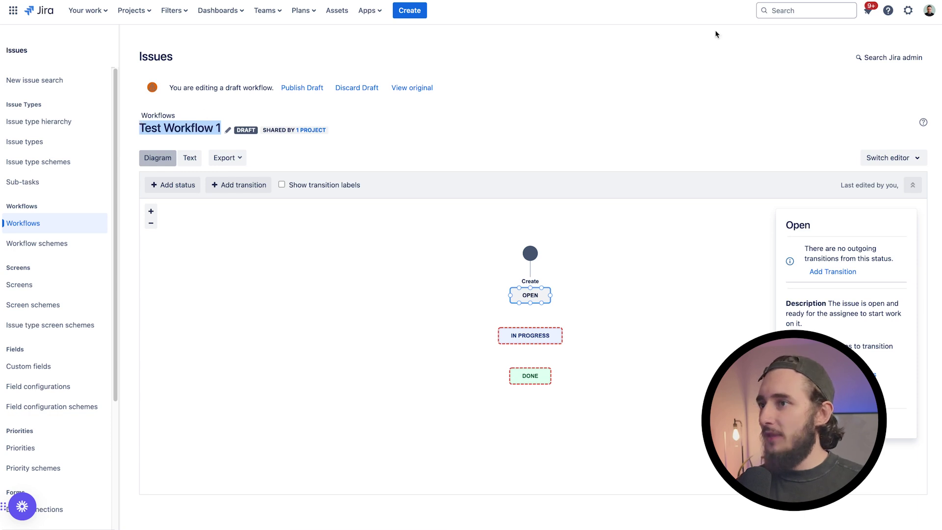
pyautogui.click(908, 11)
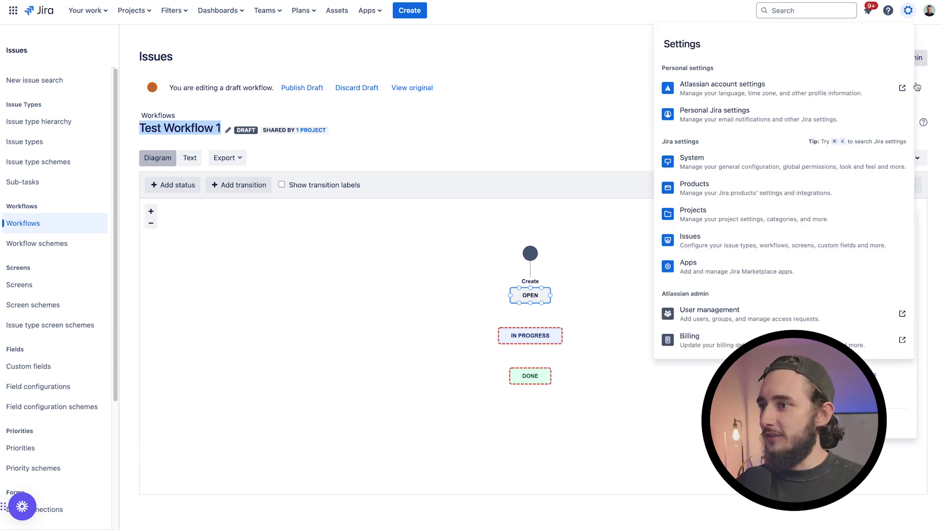
pyautogui.click(777, 245)
pyautogui.click(67, 233)
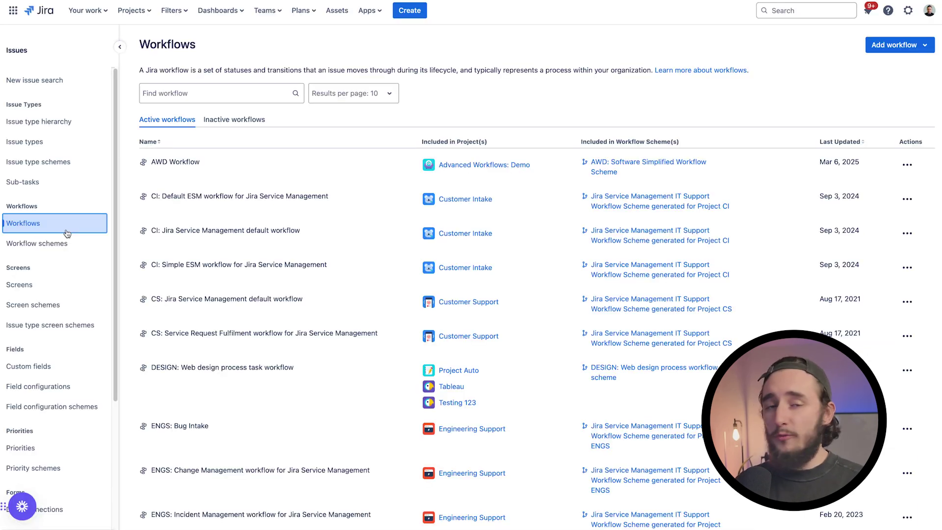
pyautogui.click(178, 98)
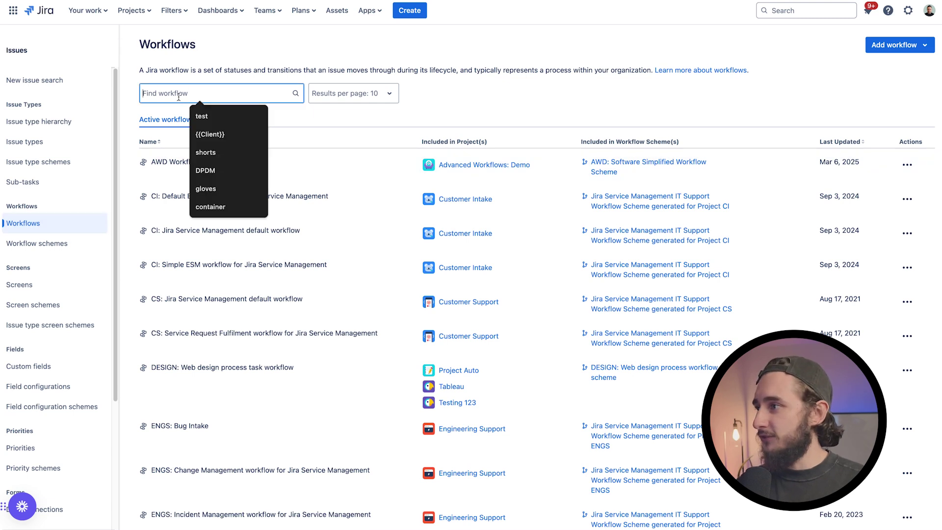
pyautogui.hotkey('ctrl', 'v')
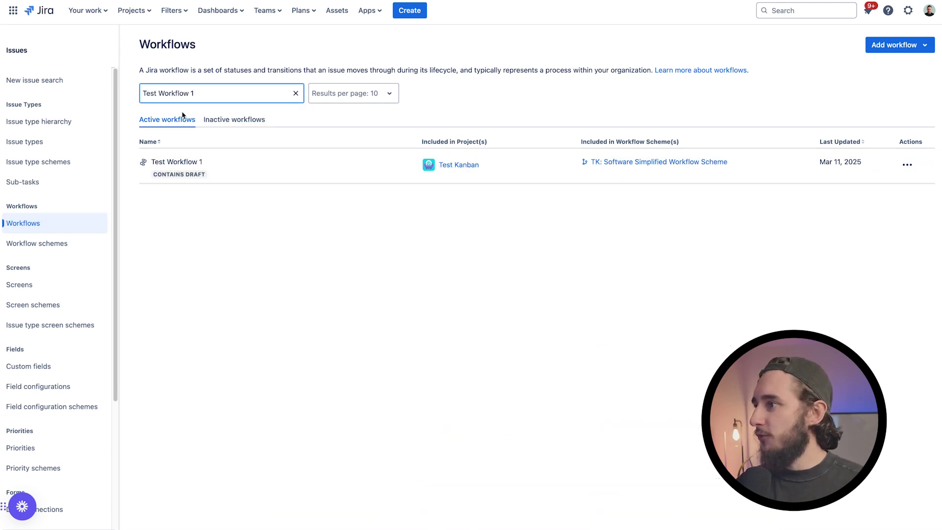
# Copy Test Workflow 1 as a new workflow named Test Workflow 2
pyautogui.click(907, 166)
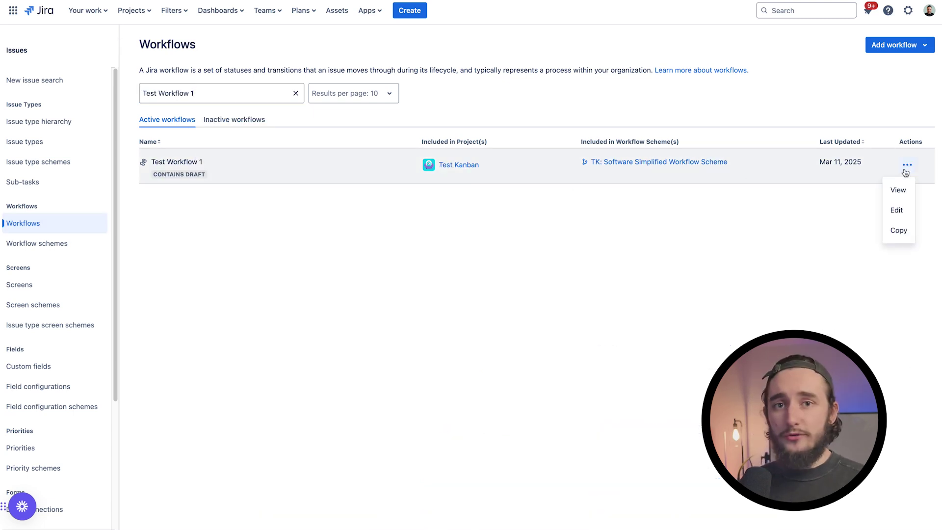
pyautogui.click(900, 231)
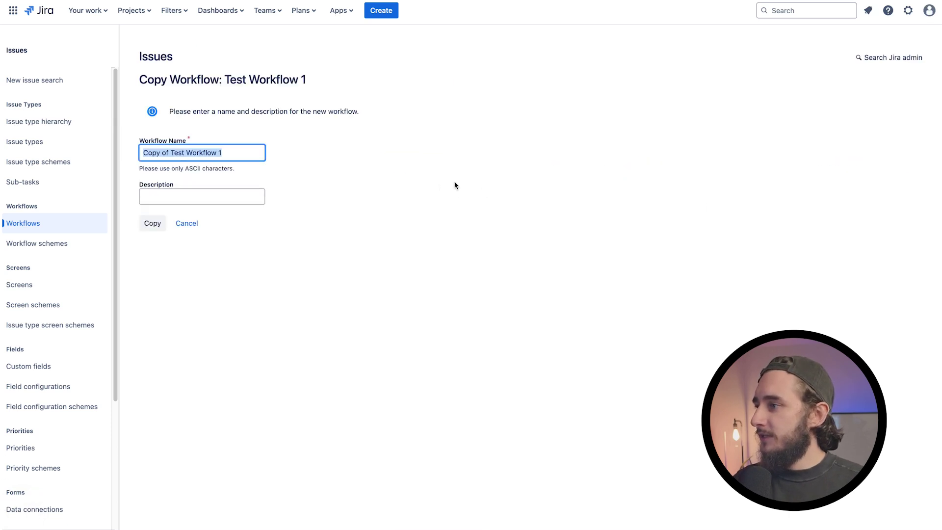
pyautogui.moveTo(171, 153); pyautogui.dragTo(137, 156)
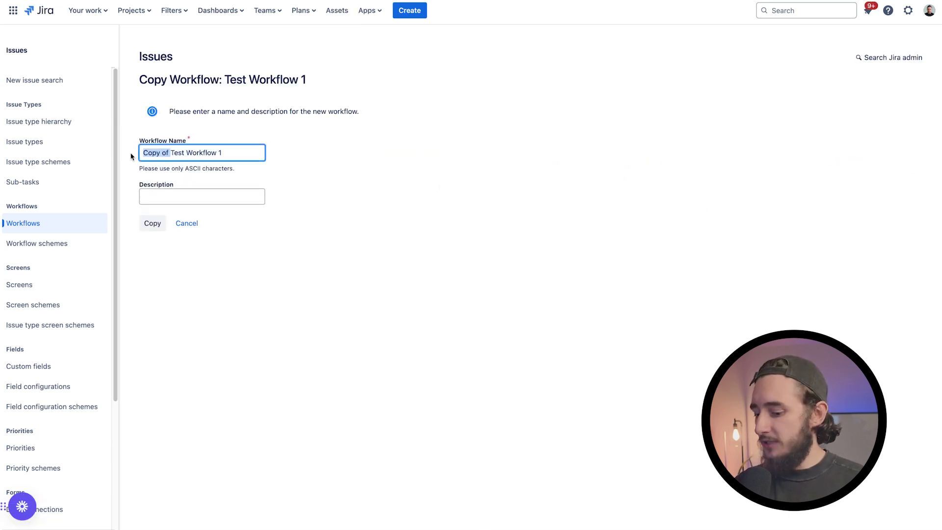
pyautogui.press('BackSpace')
pyautogui.click(224, 155)
pyautogui.press('BackSpace')
pyautogui.press('BackSpace')
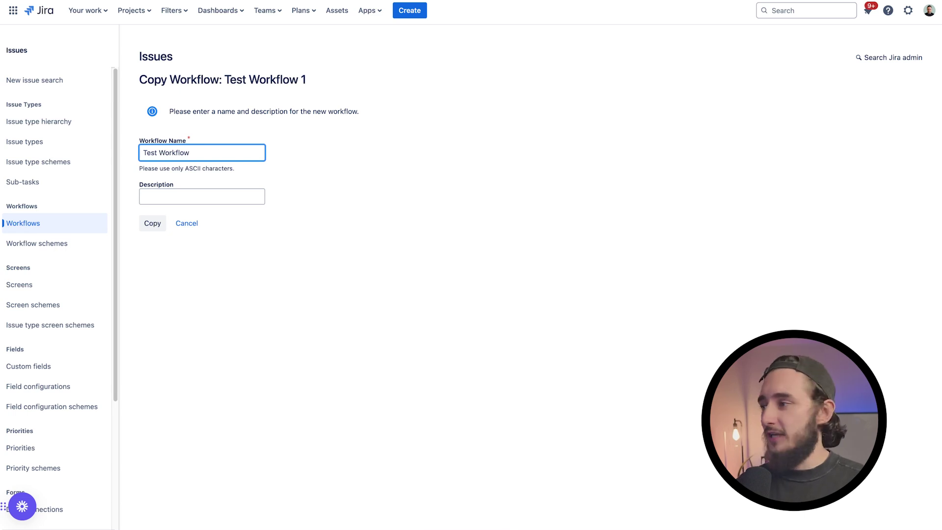
pyautogui.write('2')
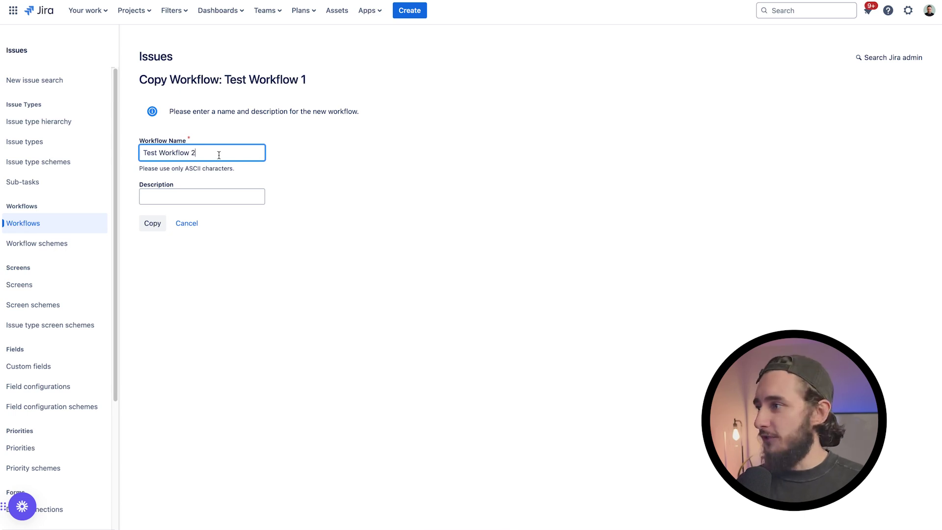
pyautogui.click(144, 227)
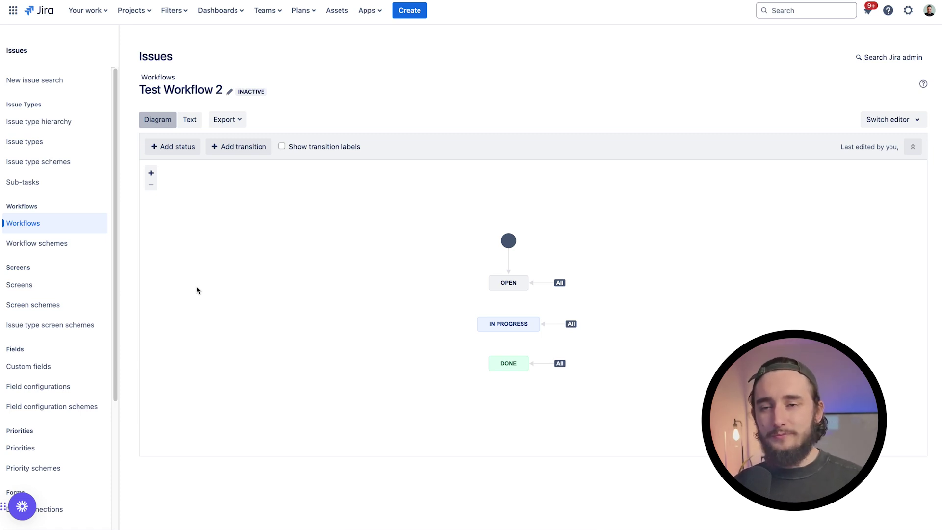
# Disallow transitions from all statuses to Open, In Progress and Done in Test Workflow 2
pyautogui.click(499, 284)
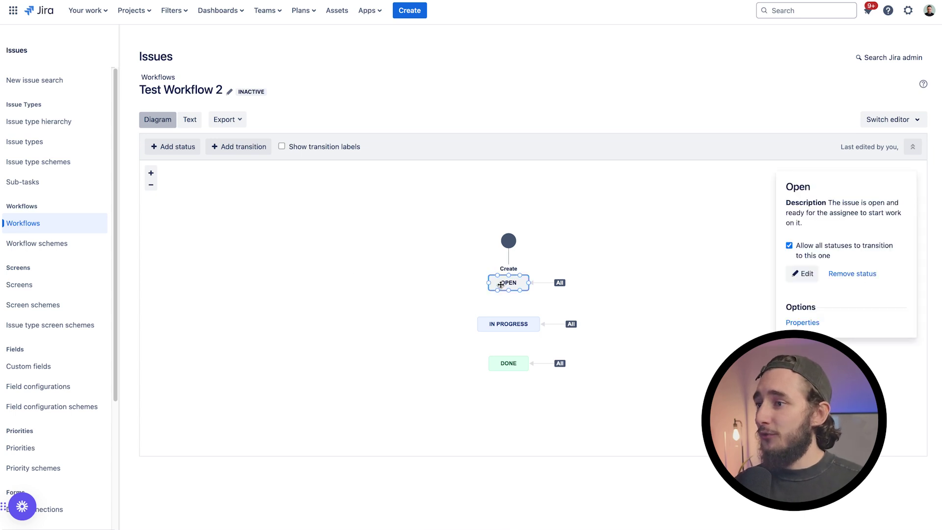
pyautogui.click(498, 324)
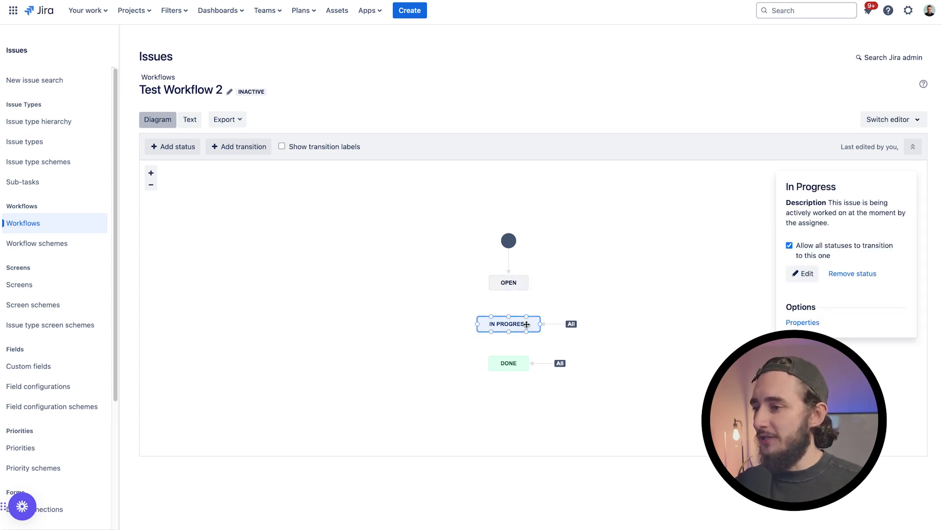
pyautogui.click(811, 250)
pyautogui.click(514, 361)
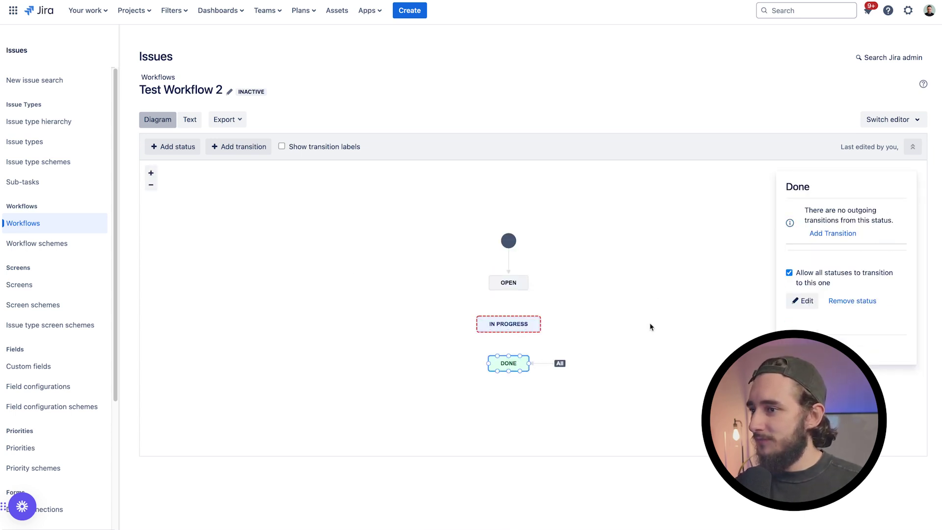
pyautogui.click(833, 235)
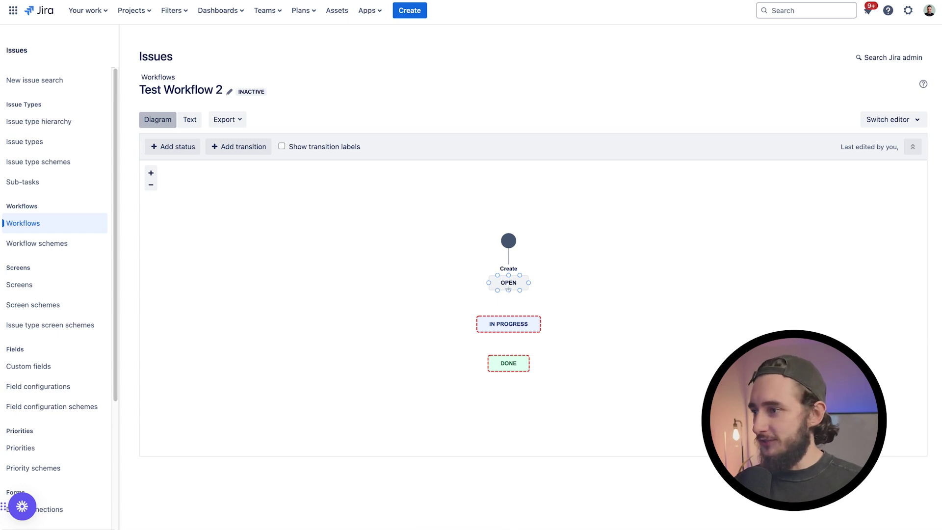
# Add a transition named Start Work from Open to In Progress in Test Workflow 2
pyautogui.moveTo(511, 289); pyautogui.dragTo(510, 321)
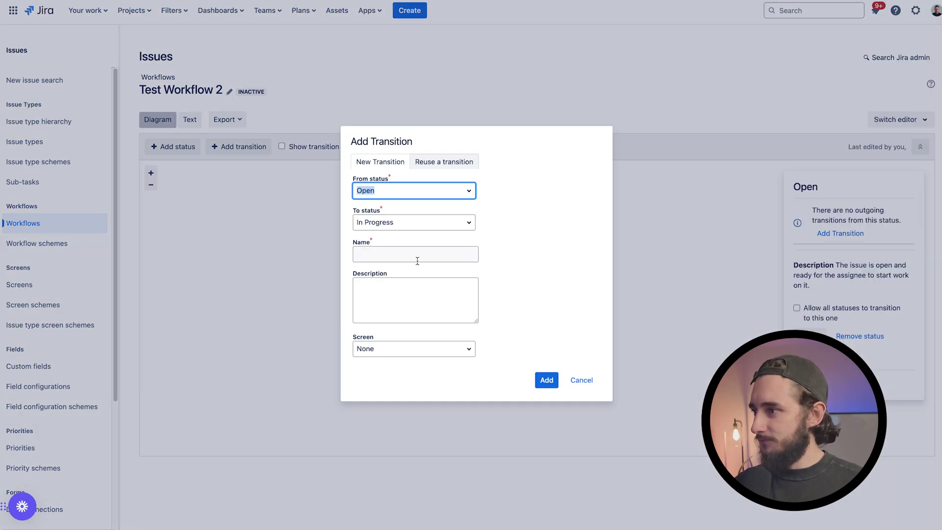
pyautogui.click(415, 253)
pyautogui.write('Start Work')
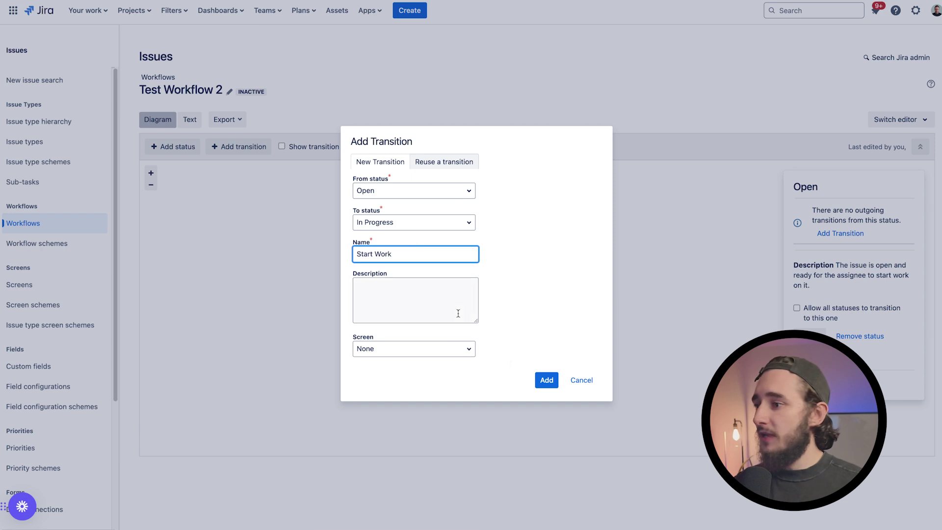
pyautogui.click(546, 380)
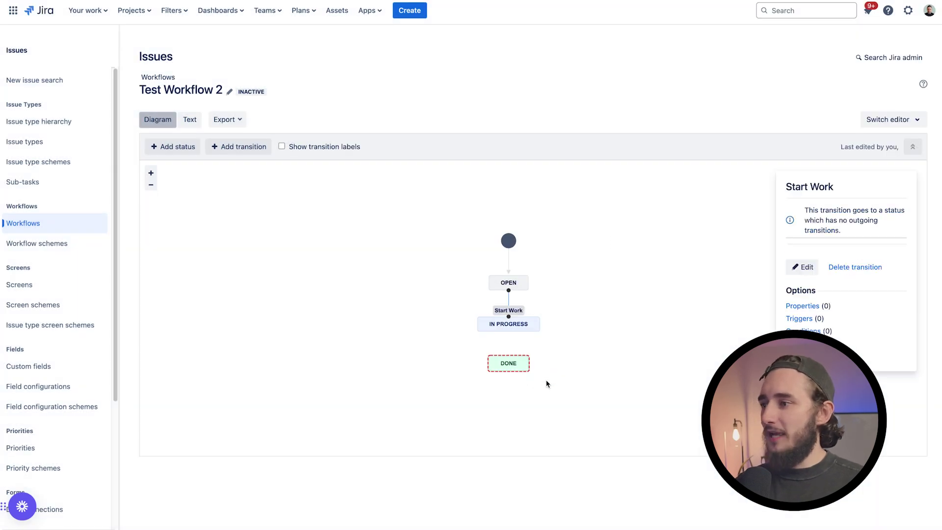
pyautogui.click(564, 368)
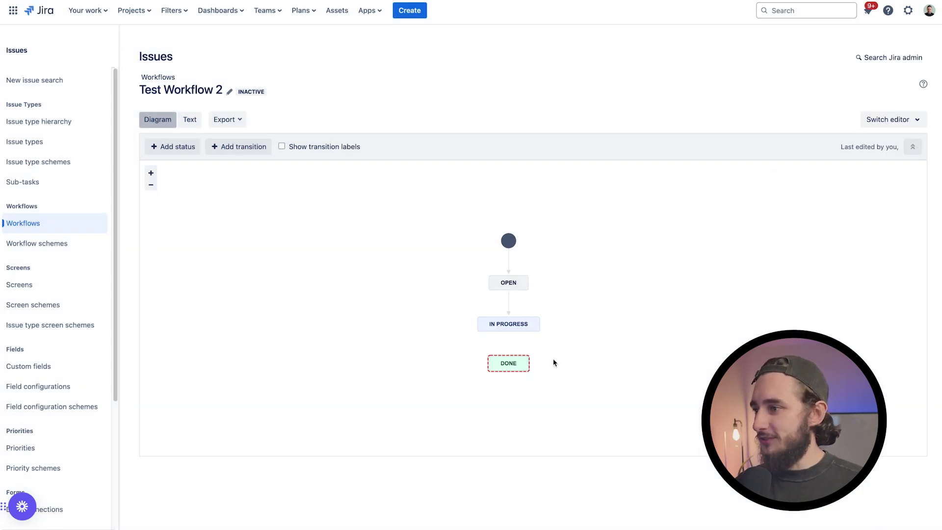
# Add a transition named Complete Work from In Progress to Done
pyautogui.click(512, 330)
pyautogui.moveTo(510, 332); pyautogui.dragTo(510, 357)
pyautogui.press('Tab')
pyautogui.press('Tab')
pyautogui.write('Complete')
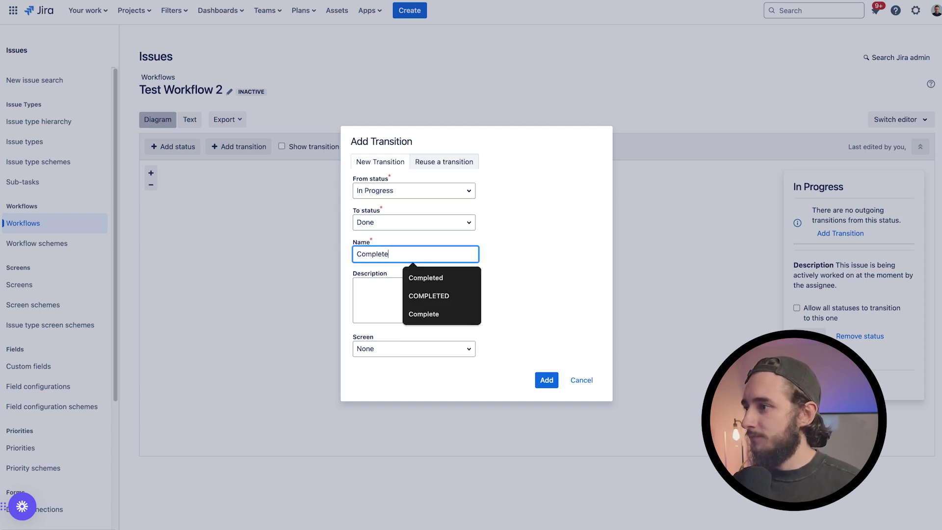
pyautogui.click(536, 330)
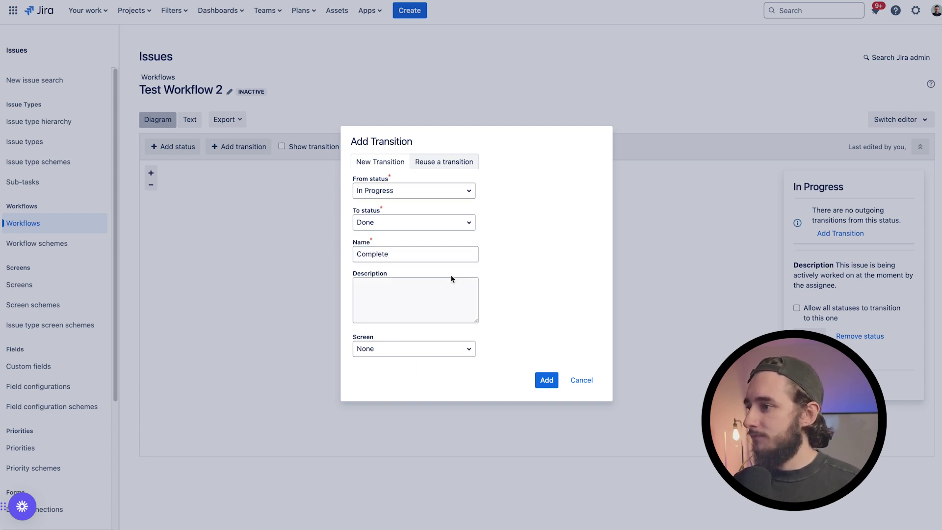
pyautogui.click(442, 258)
pyautogui.write('Work')
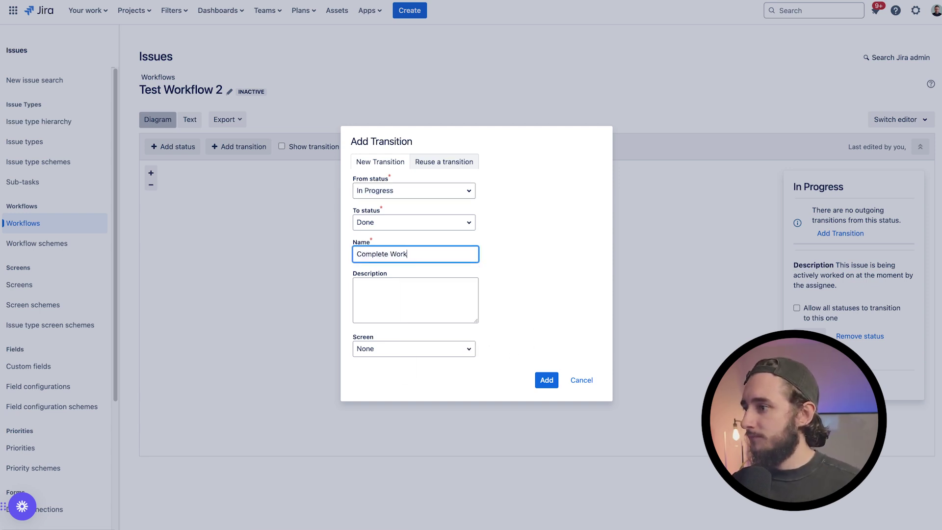
pyautogui.click(546, 380)
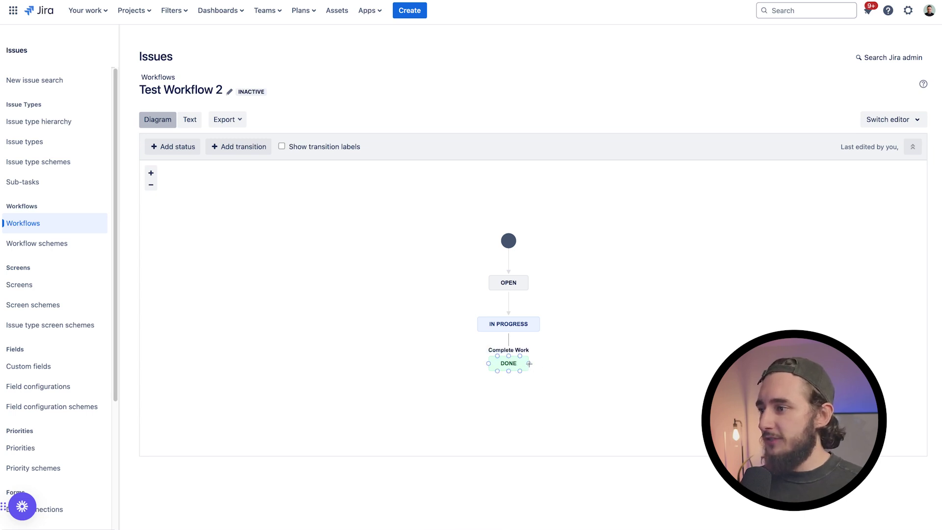
# Add a transition named Re-open from Done back to Open
pyautogui.moveTo(528, 363); pyautogui.dragTo(529, 284)
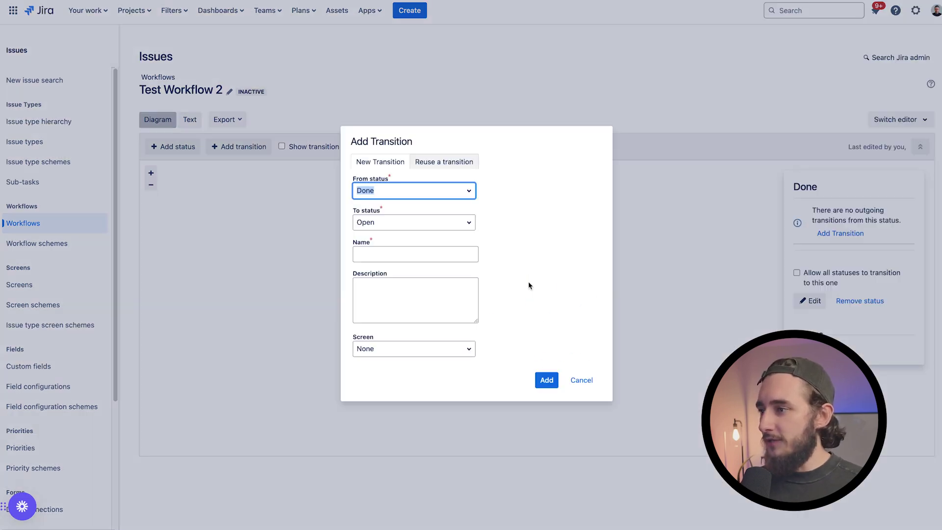
pyautogui.click(413, 254)
pyautogui.write('Re-open')
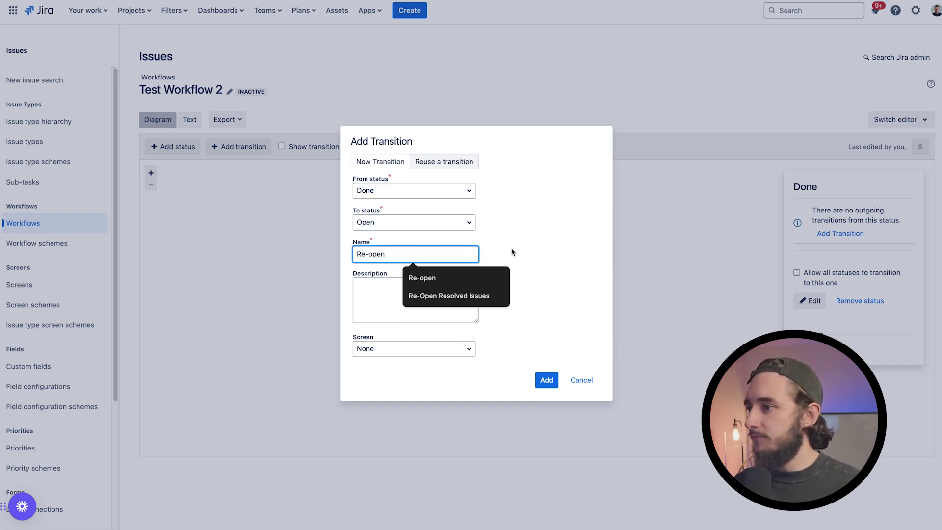
pyautogui.click(540, 260)
pyautogui.click(546, 379)
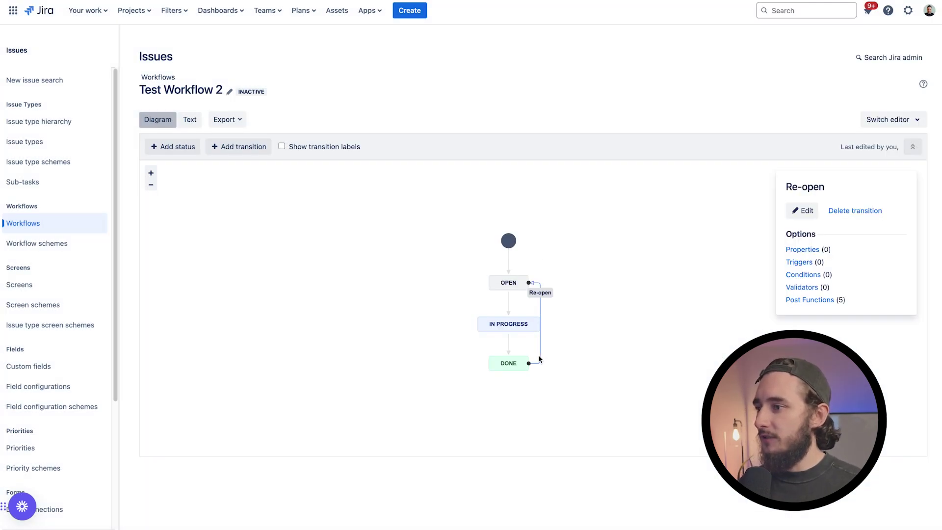
pyautogui.click(600, 344)
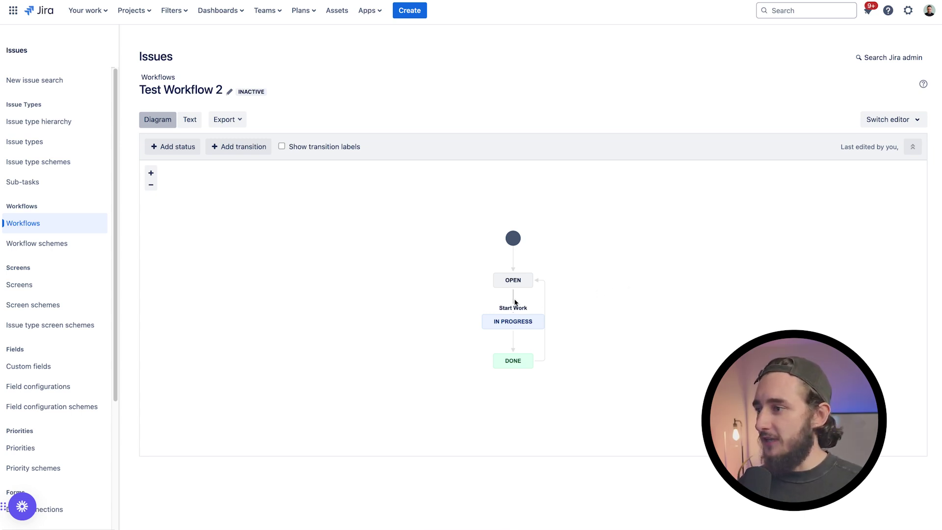
# Start adding a Field Required Validator to the Start Work transition between Open and In Progress
pyautogui.click(517, 281)
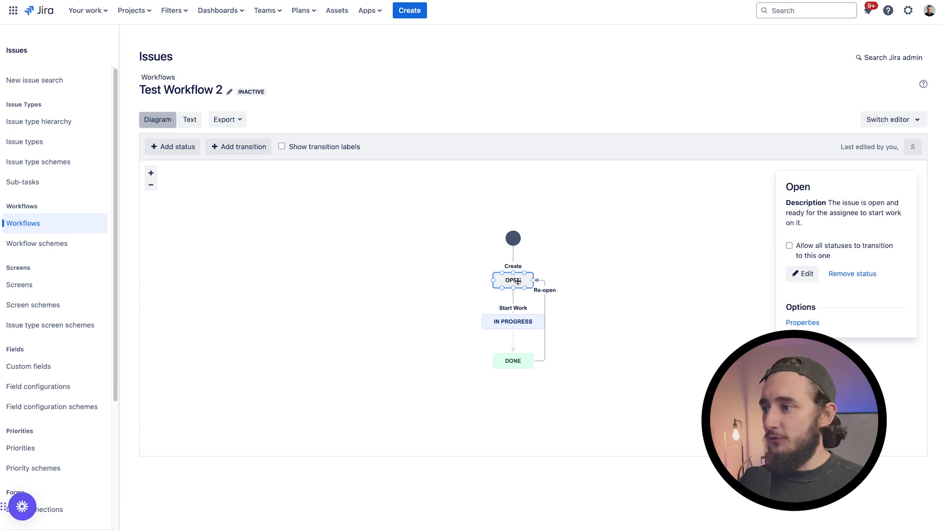
pyautogui.click(597, 278)
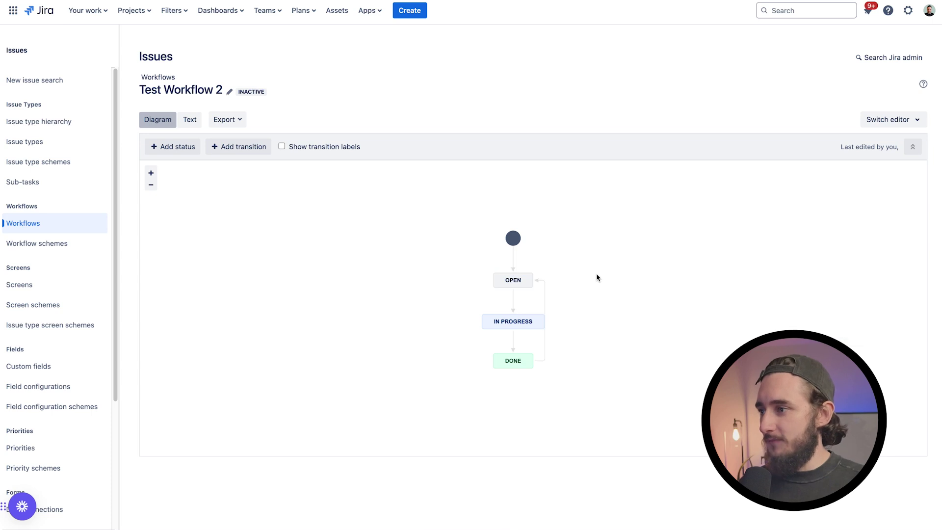
pyautogui.click(514, 300)
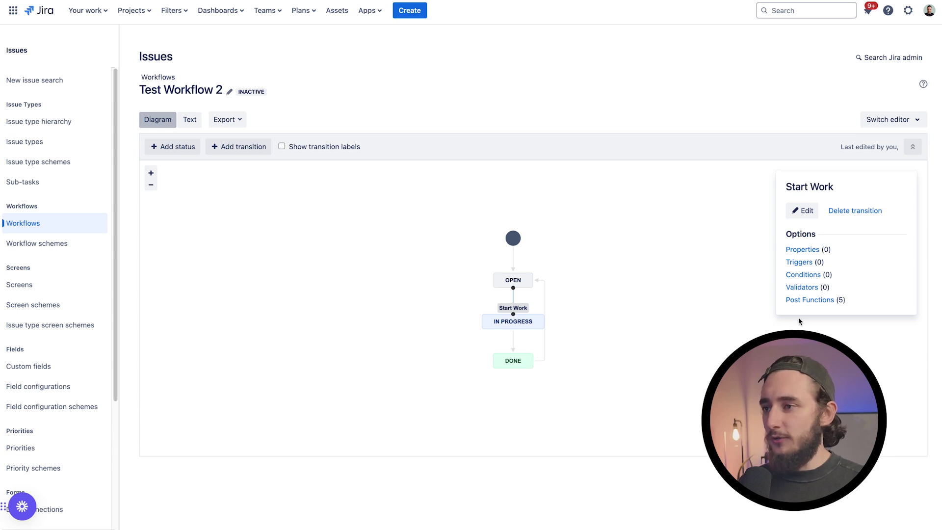
pyautogui.click(799, 288)
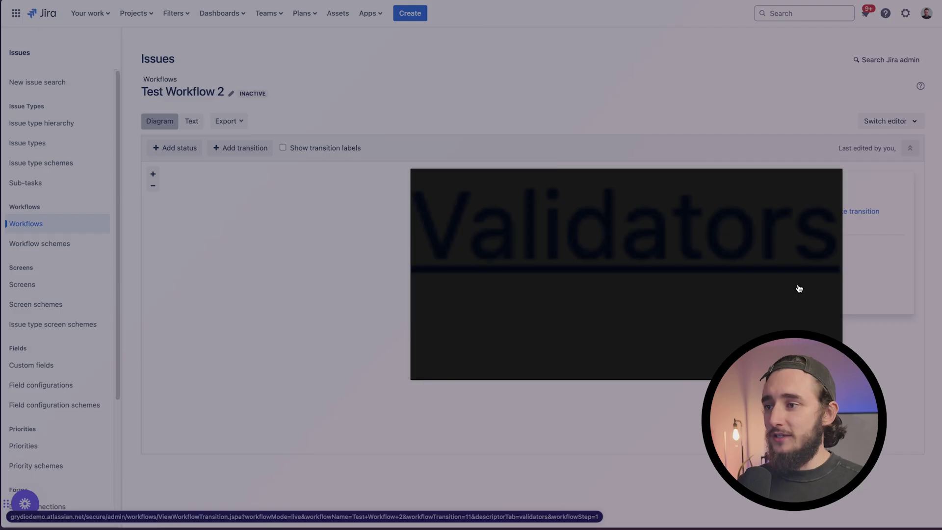
pyautogui.click(878, 32)
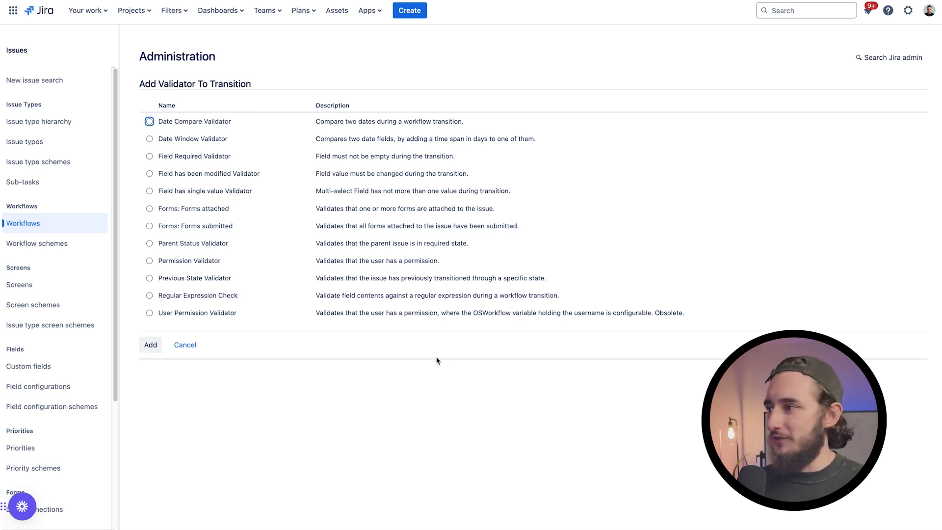
pyautogui.click(223, 157)
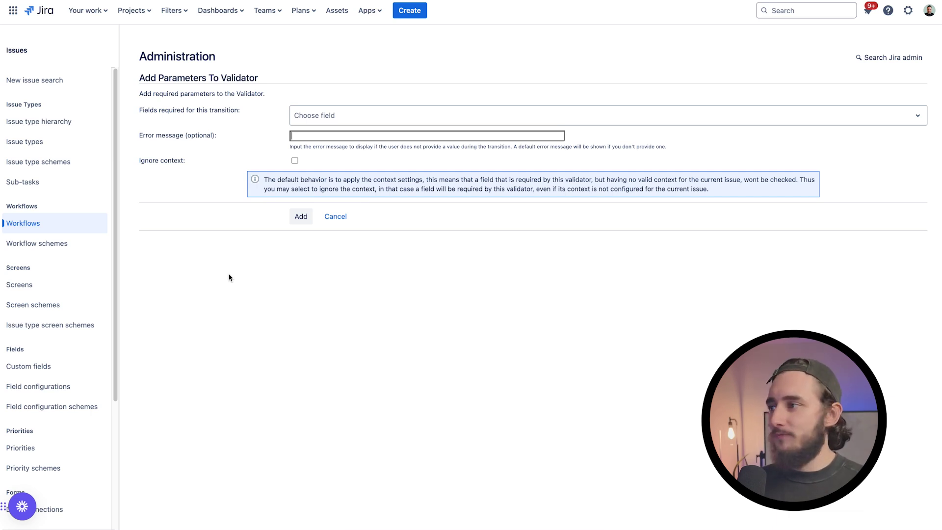
# Make Assignee the validator's required field with the error message "Please enter value for Assignee." and add the validator
pyautogui.click(299, 121)
pyautogui.write('ass')
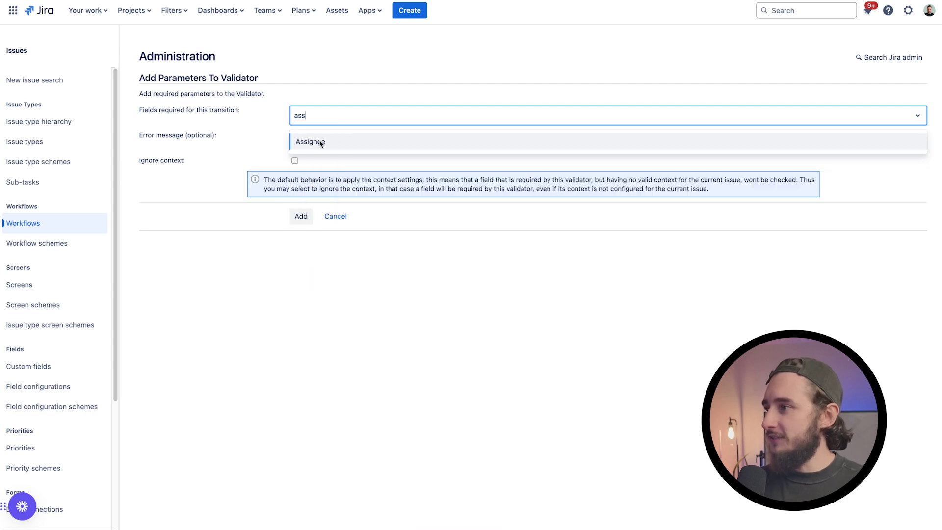
pyautogui.click(319, 142)
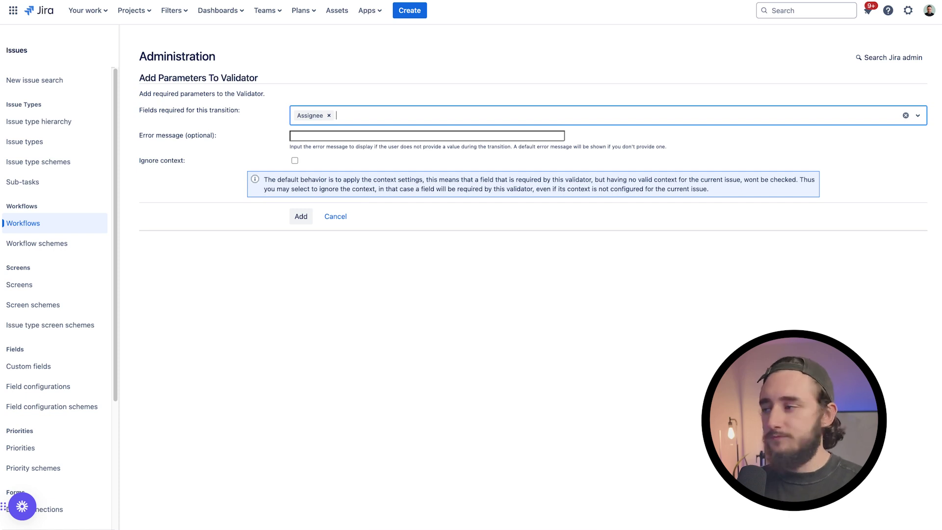
pyautogui.click(352, 136)
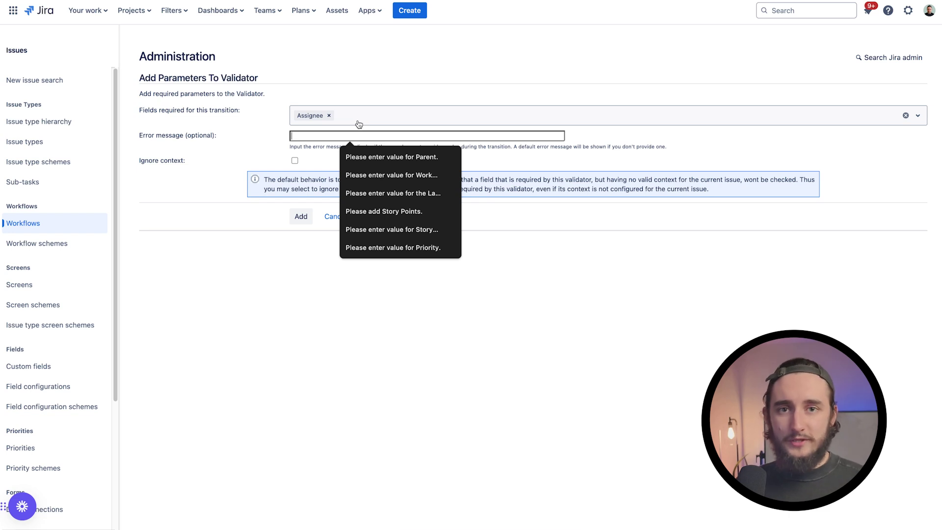
pyautogui.write('Please enter value for Assignee.')
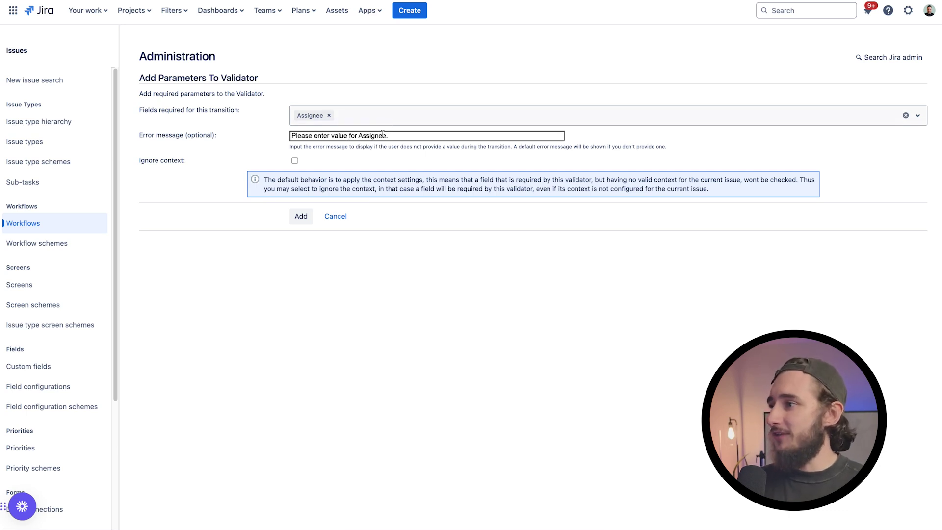
pyautogui.click(301, 217)
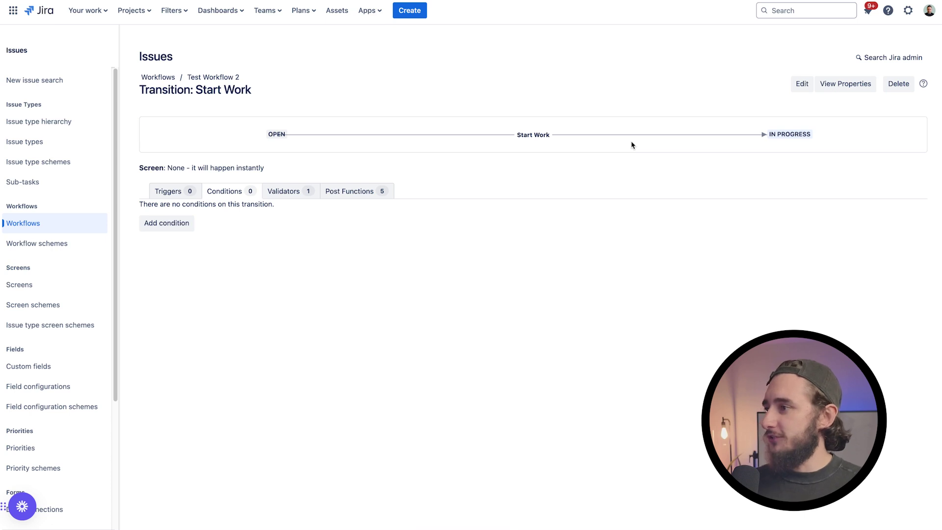
# Add the Only Assignee Condition to the Start Work transition so that only the assignee can execute it
pyautogui.click(183, 228)
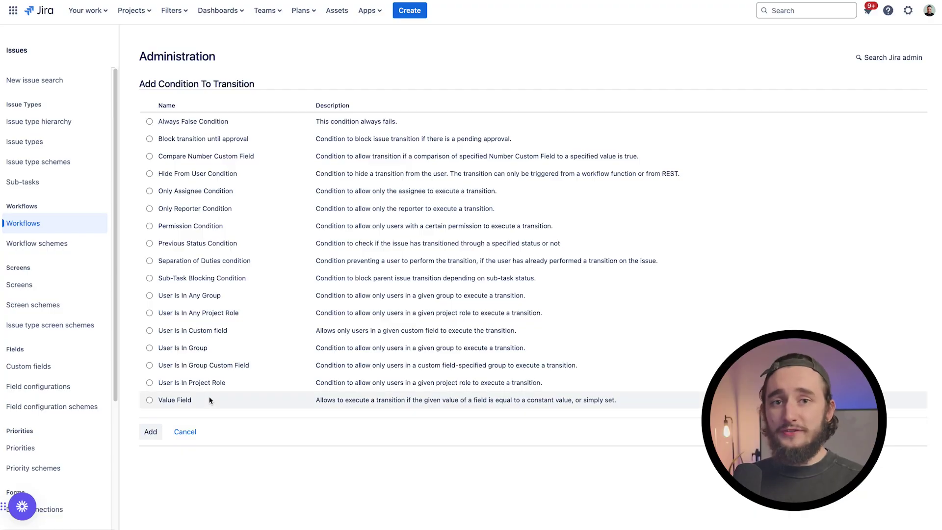
pyautogui.click(180, 193)
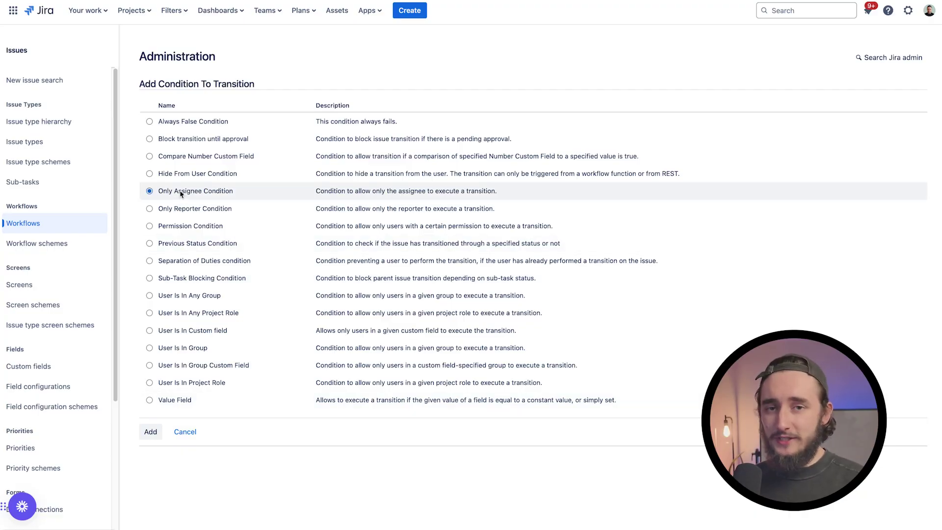
pyautogui.click(155, 436)
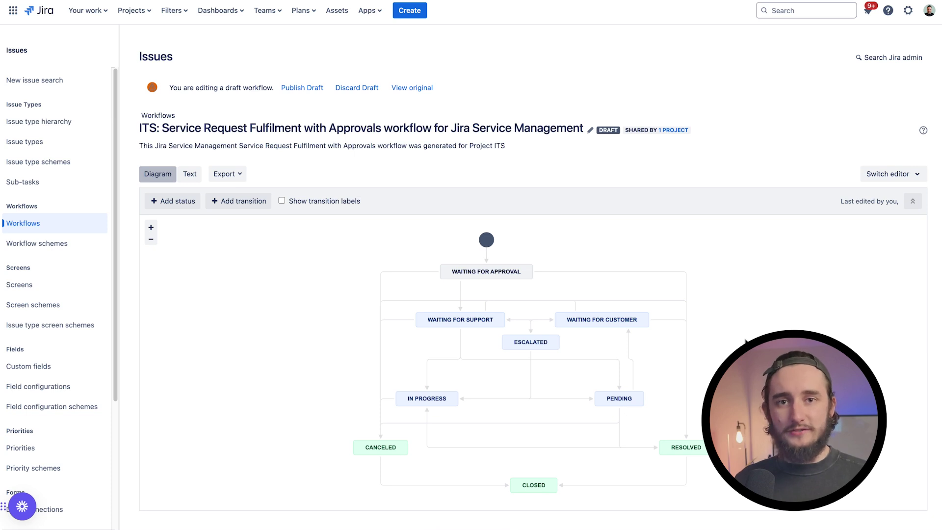
# Review the Waiting for approval status's approval step, including approver source, approved and declined transitions and excluded approvers, without saving changes
pyautogui.click(514, 273)
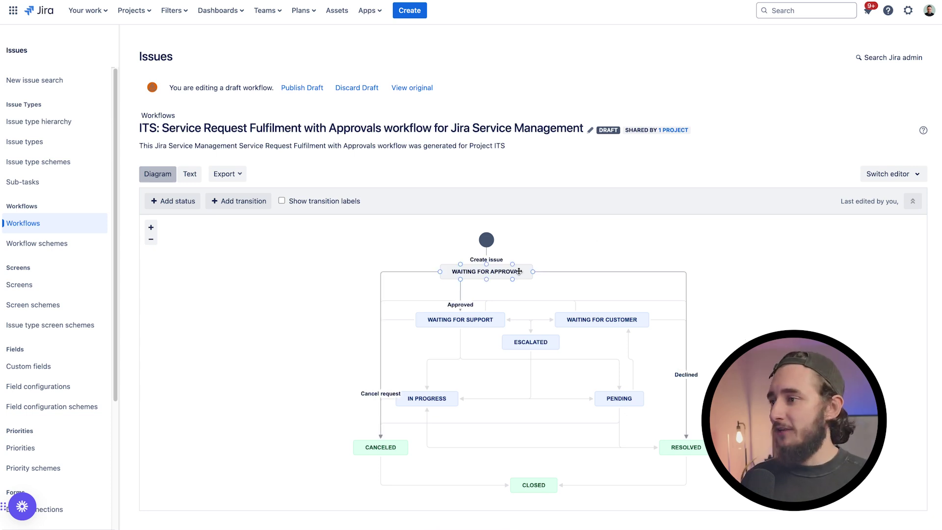
pyautogui.click(519, 271)
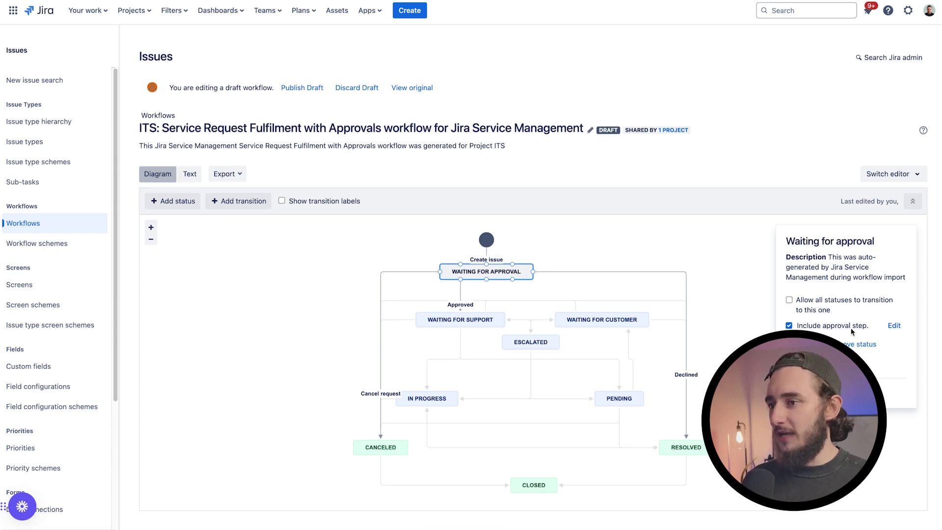
pyautogui.click(896, 327)
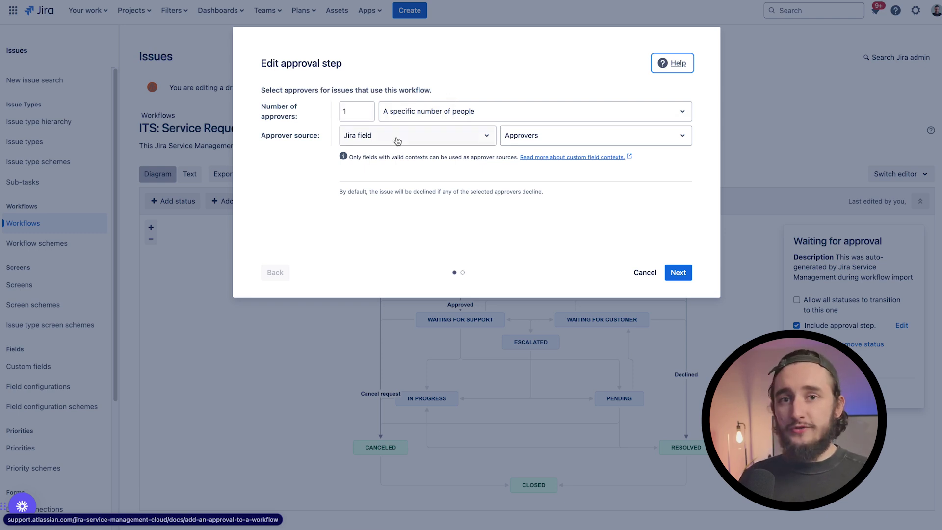
pyautogui.click(535, 136)
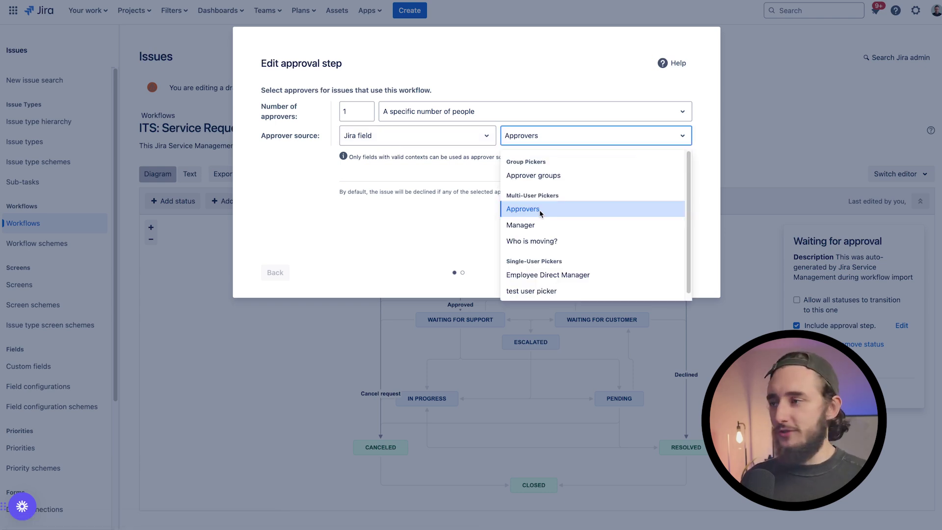
pyautogui.click(540, 210)
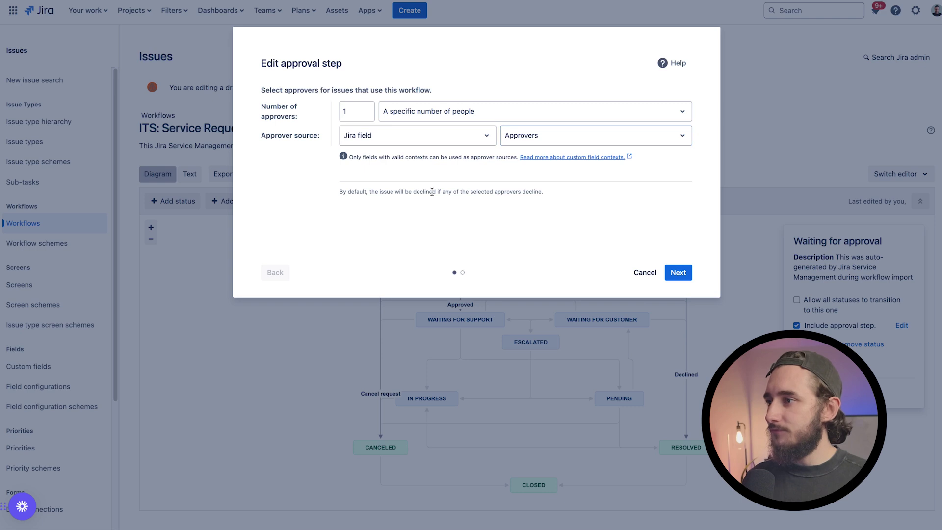
pyautogui.click(678, 275)
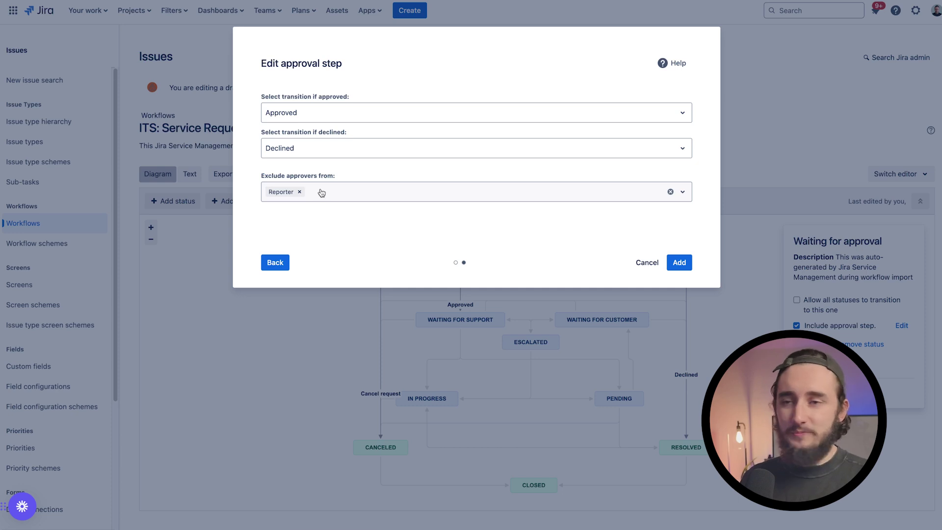
pyautogui.click(646, 264)
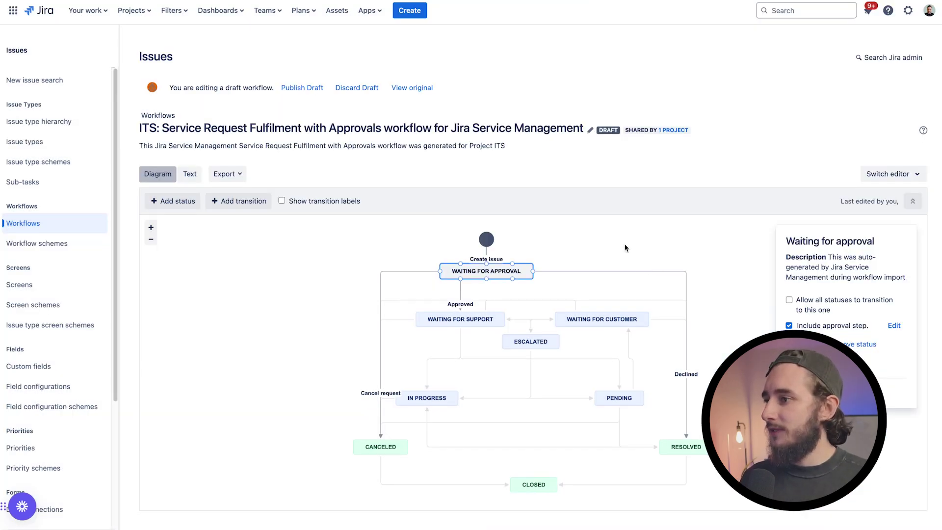
pyautogui.click(612, 261)
pyautogui.click(518, 273)
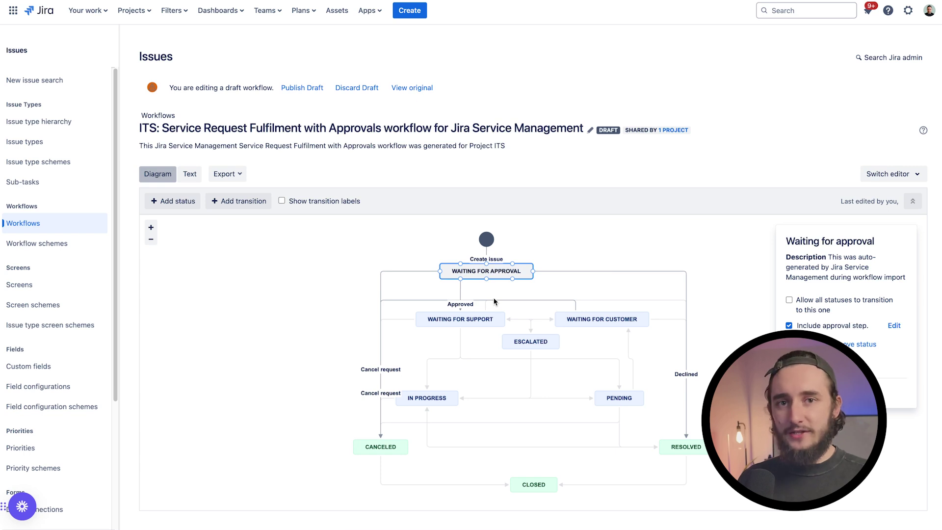
pyautogui.click(429, 250)
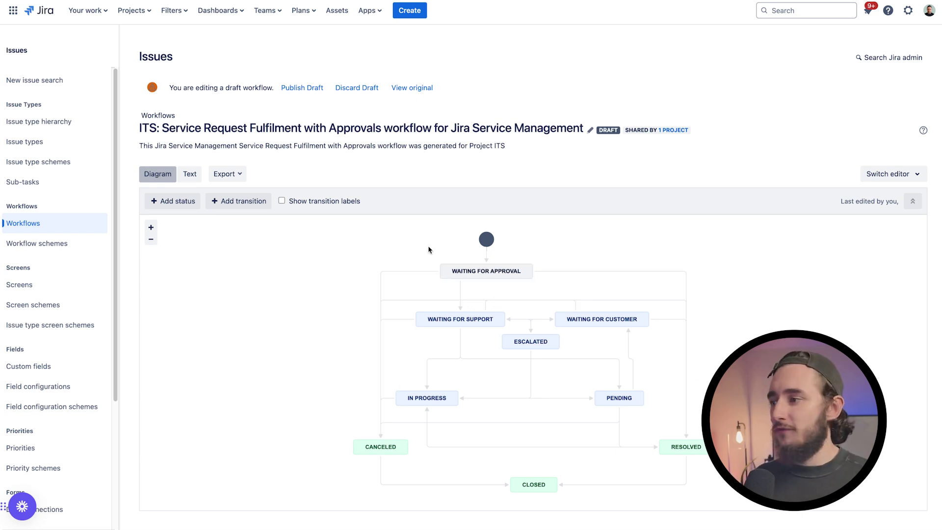